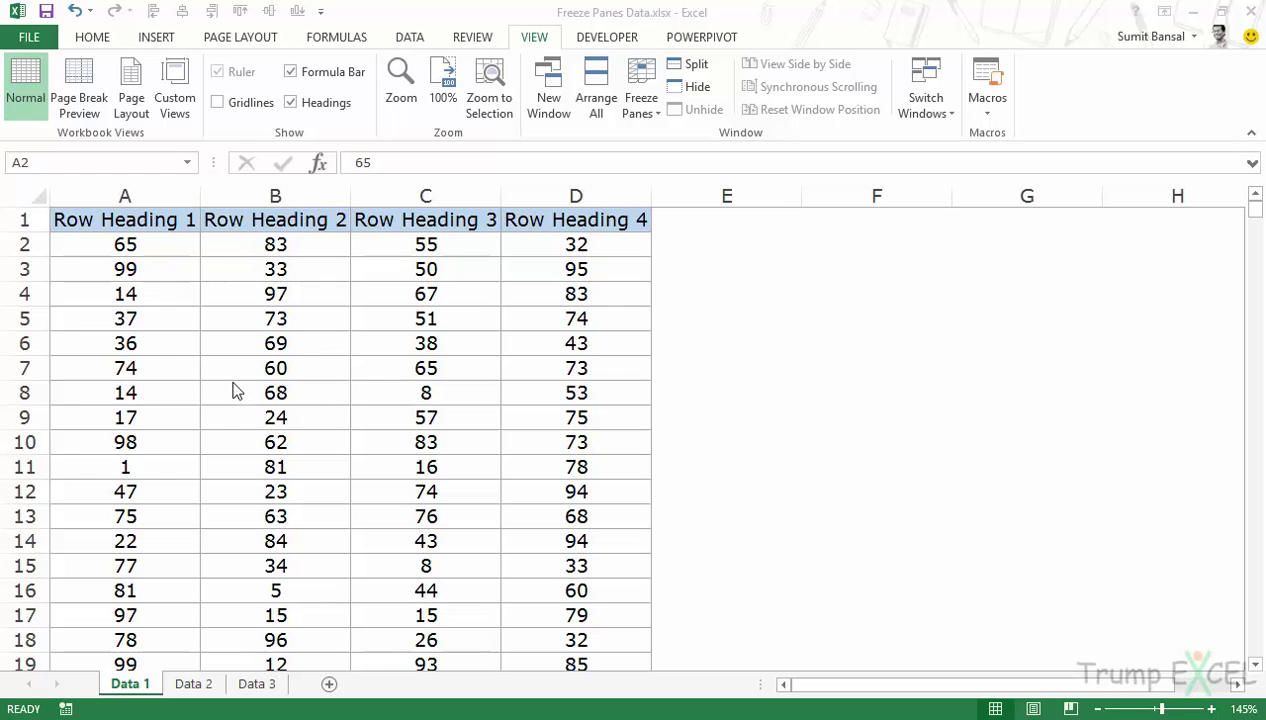
# Step: Freeze the top row of Data 1 and scroll down to confirm the Row Heading labels stay visible
pyautogui.scroll(-3, 243, 390)
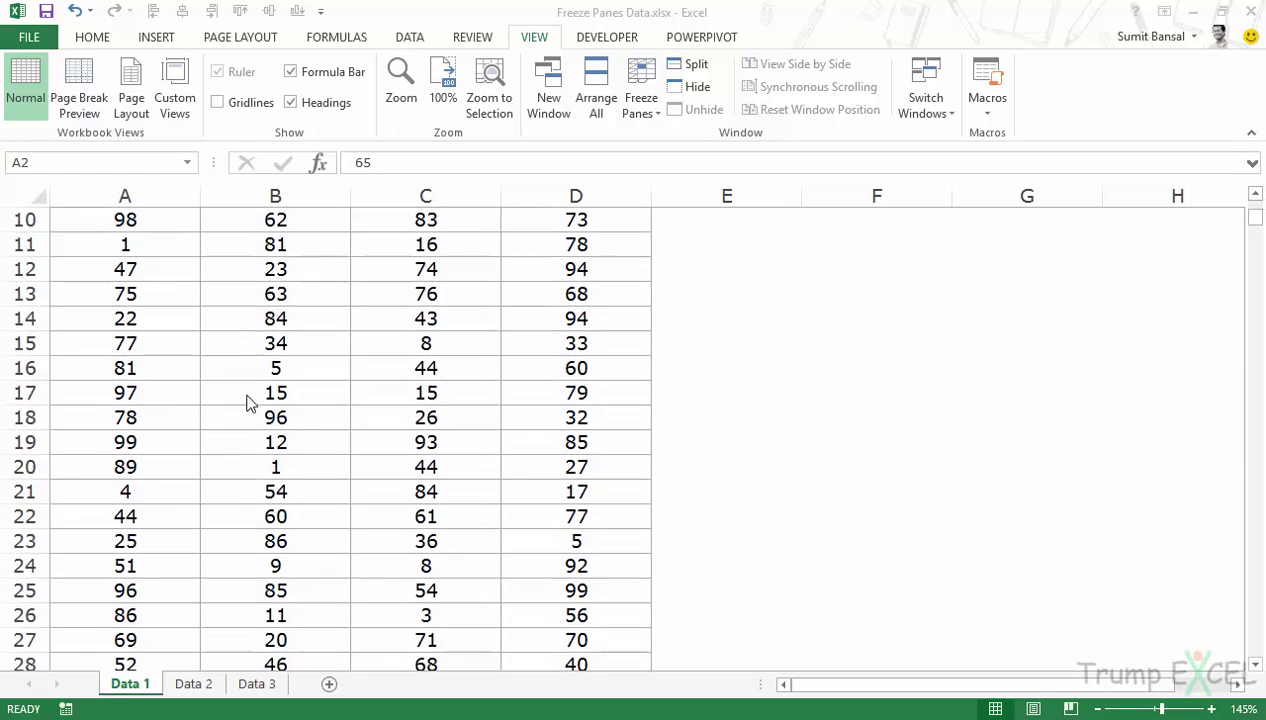
pyautogui.scroll(3, 175, 305)
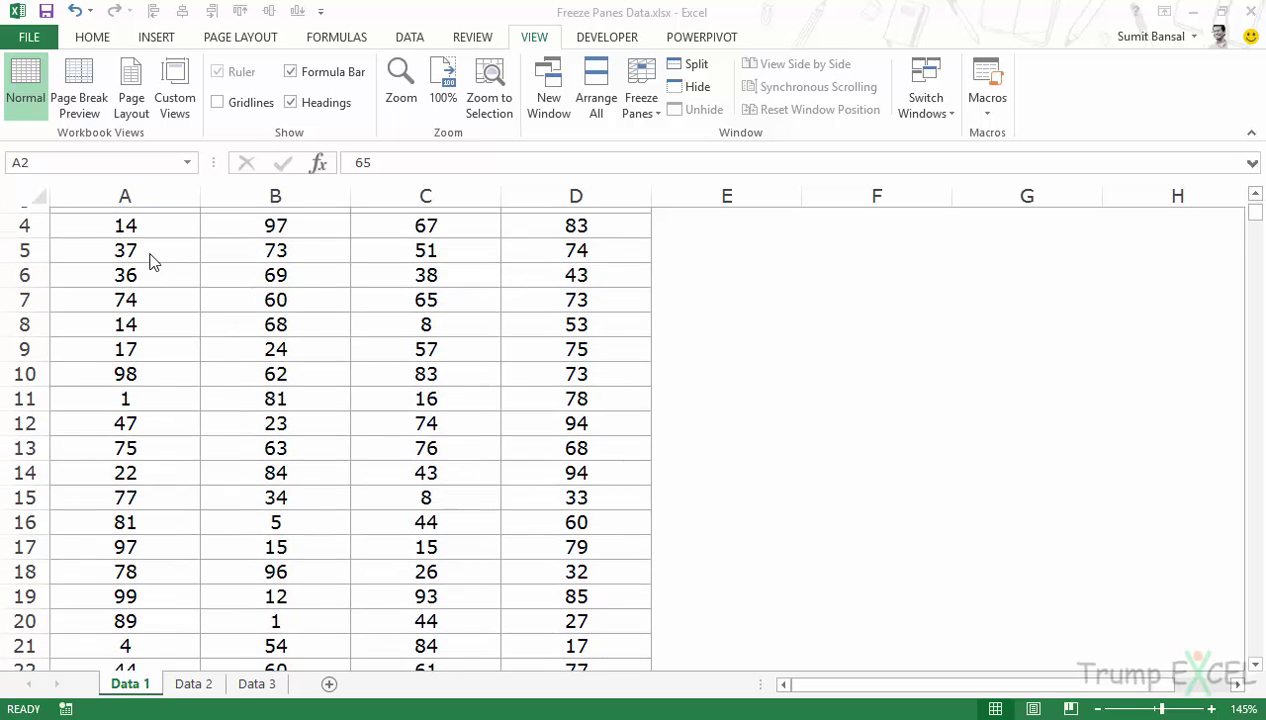
pyautogui.scroll(1, 163, 285)
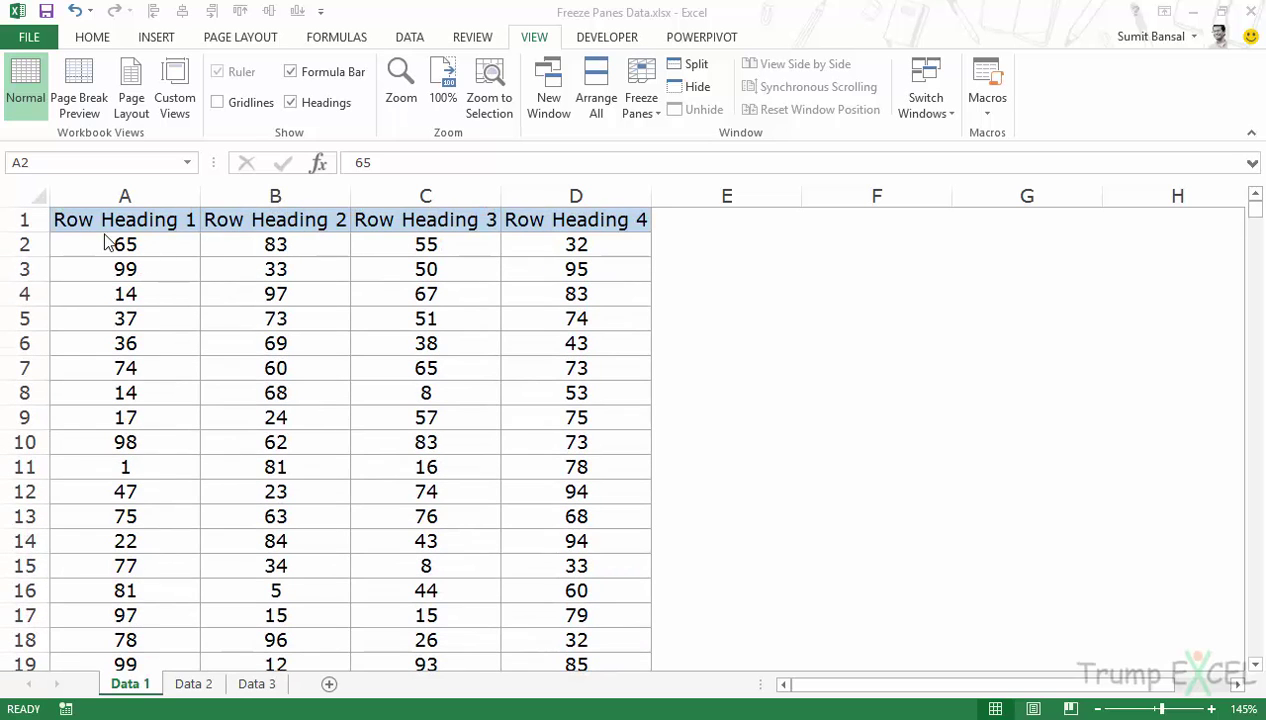
pyautogui.scroll(-7, 343, 415)
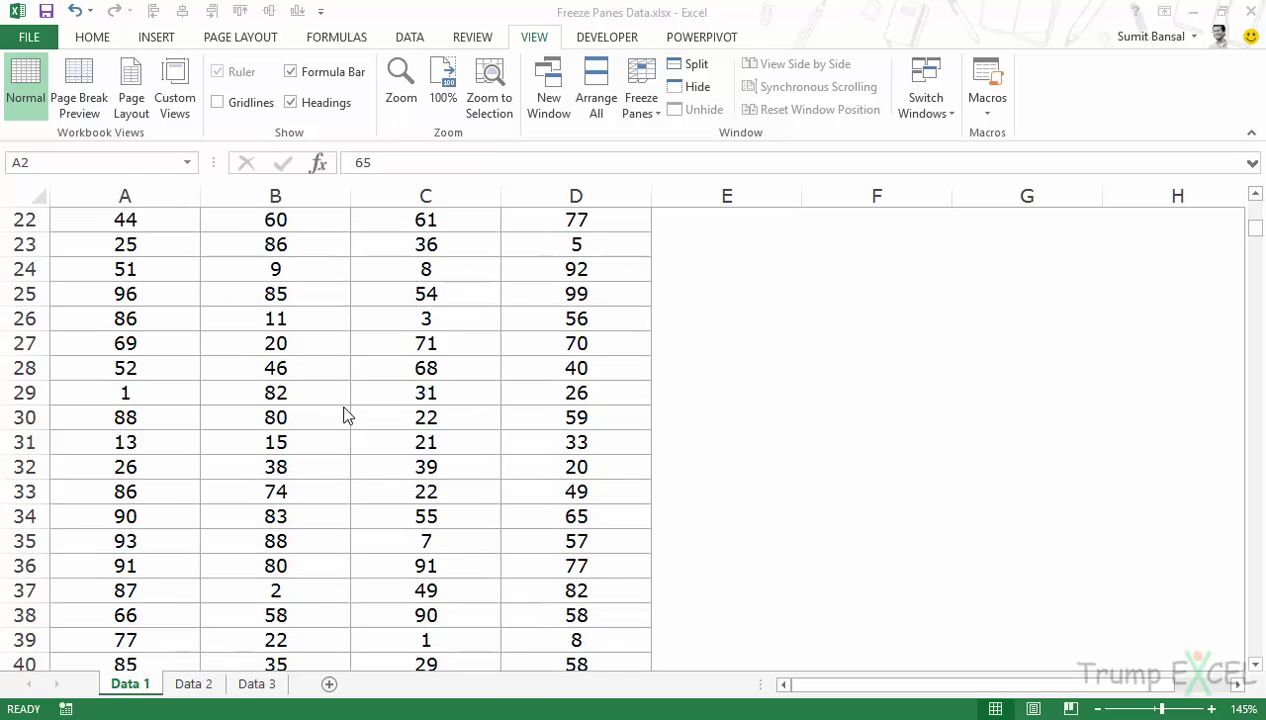
pyautogui.scroll(7, 343, 415)
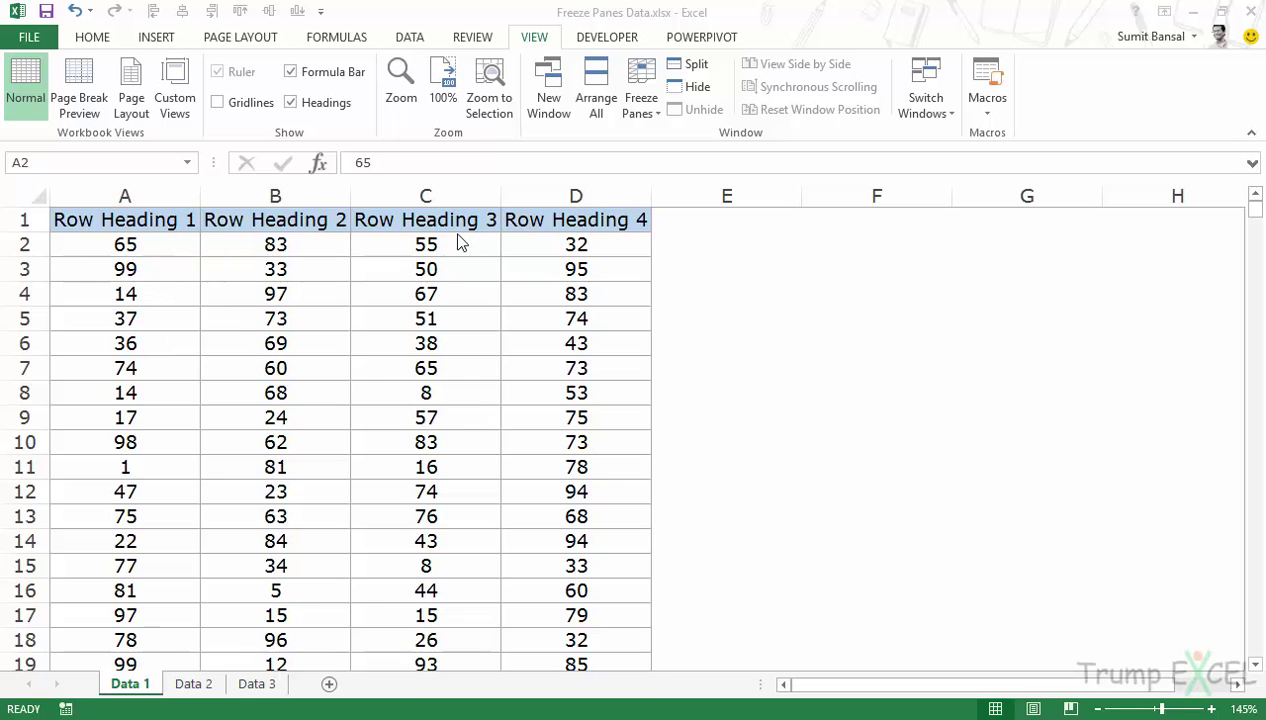
pyautogui.click(641, 112)
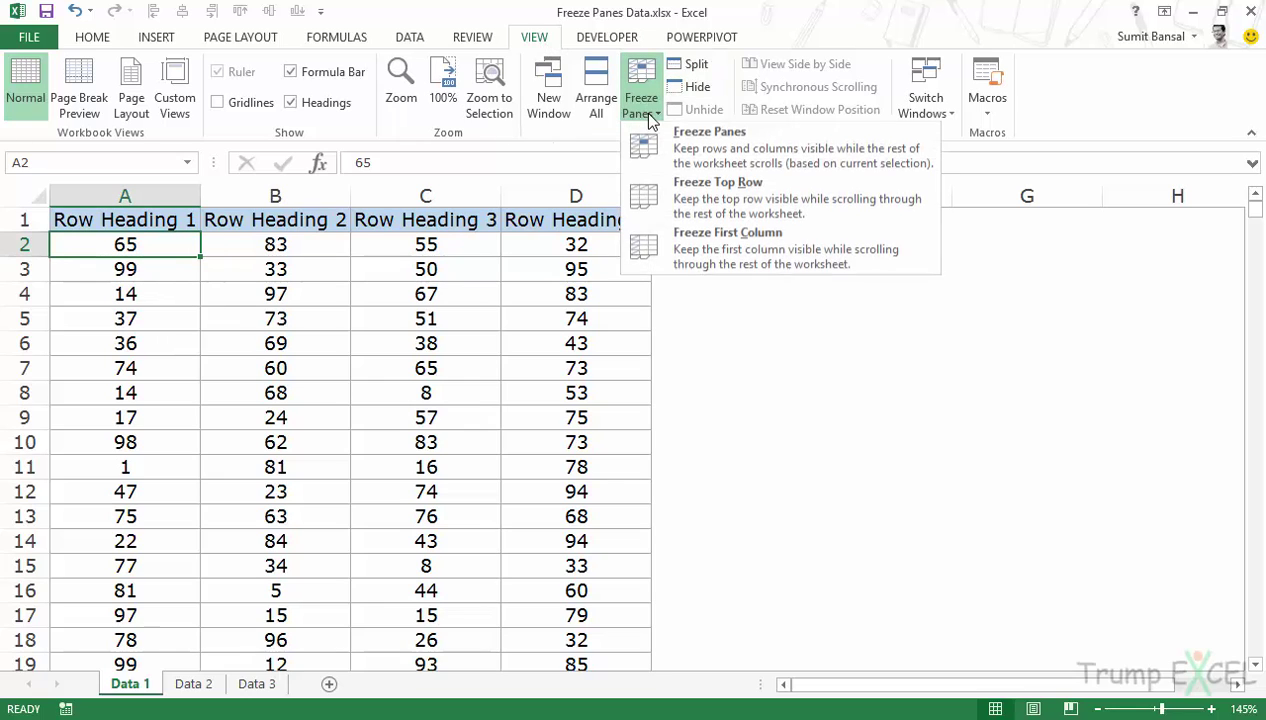
pyautogui.click(745, 208)
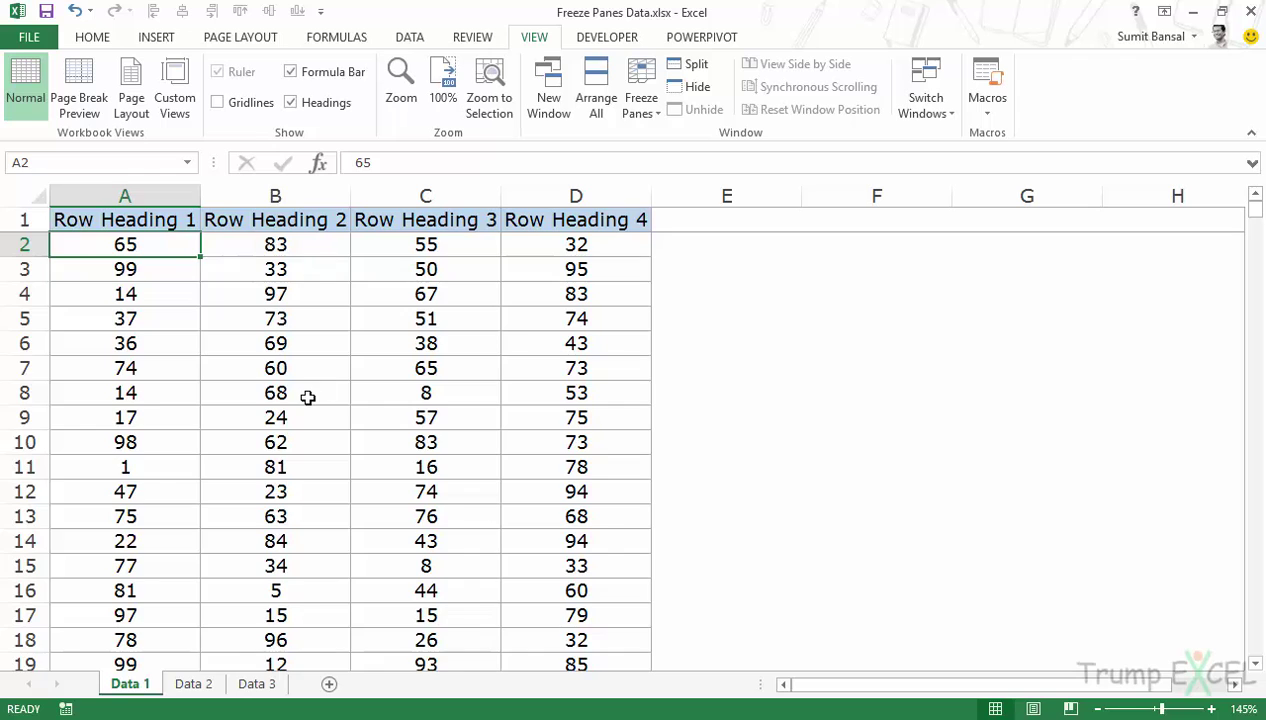
pyautogui.scroll(-8, 310, 393)
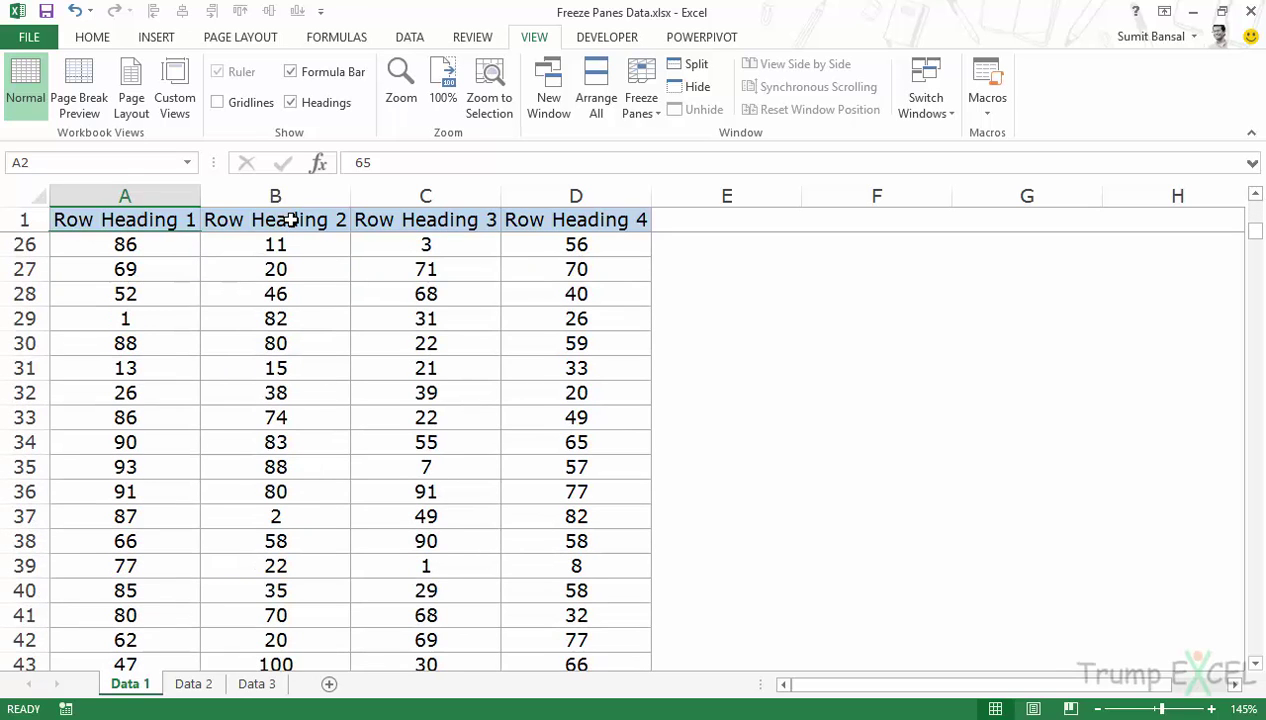
# Step: Switch to the Data 2 sheet and freeze its top Category row
pyautogui.click(192, 683)
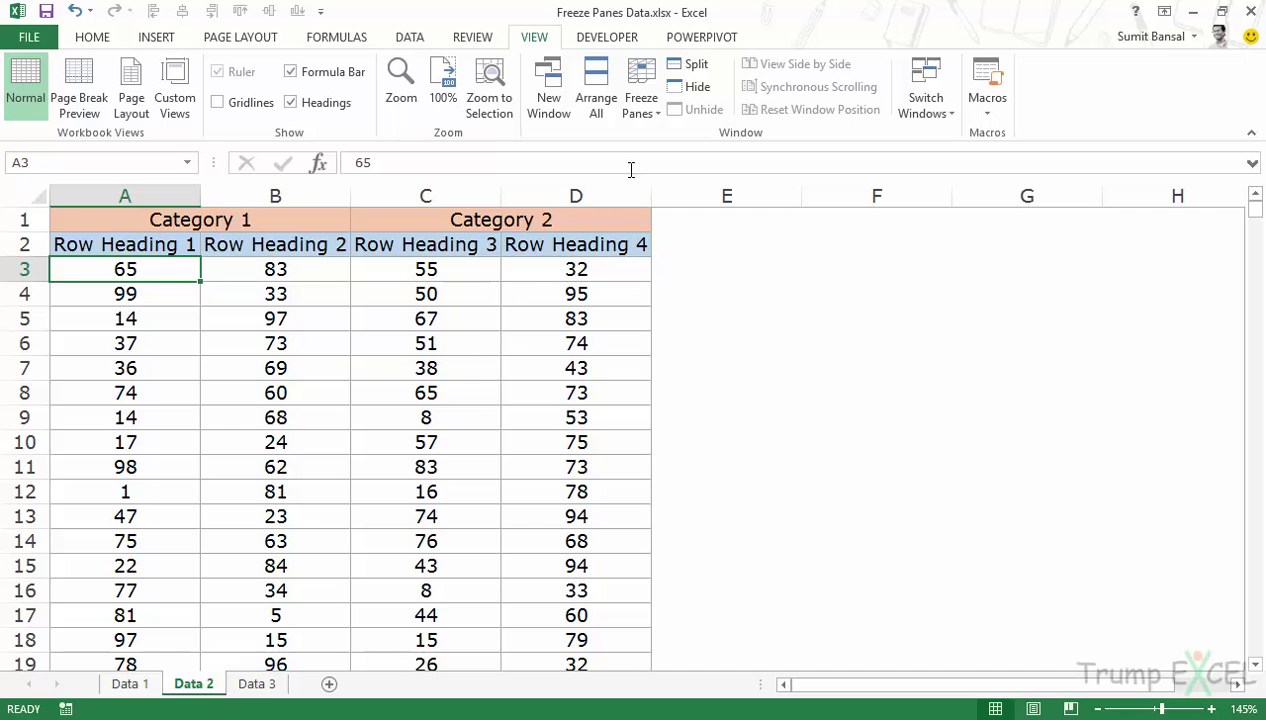
pyautogui.click(643, 108)
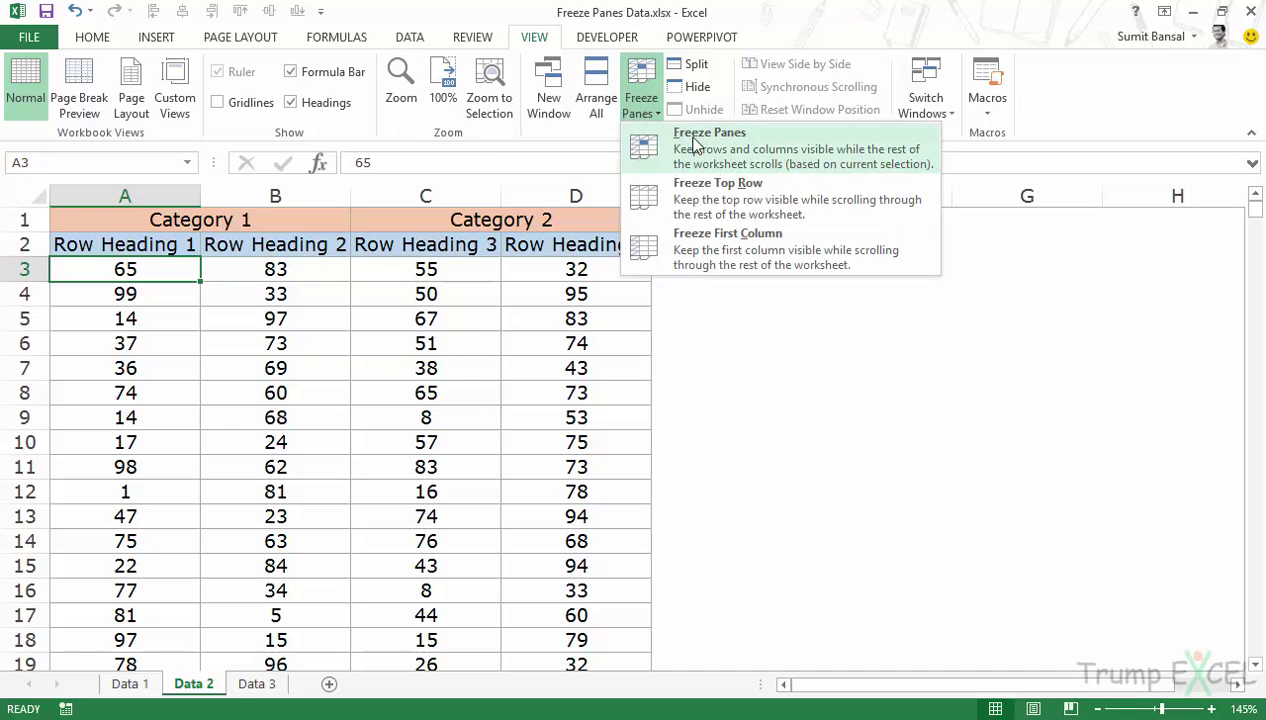
pyautogui.click(745, 206)
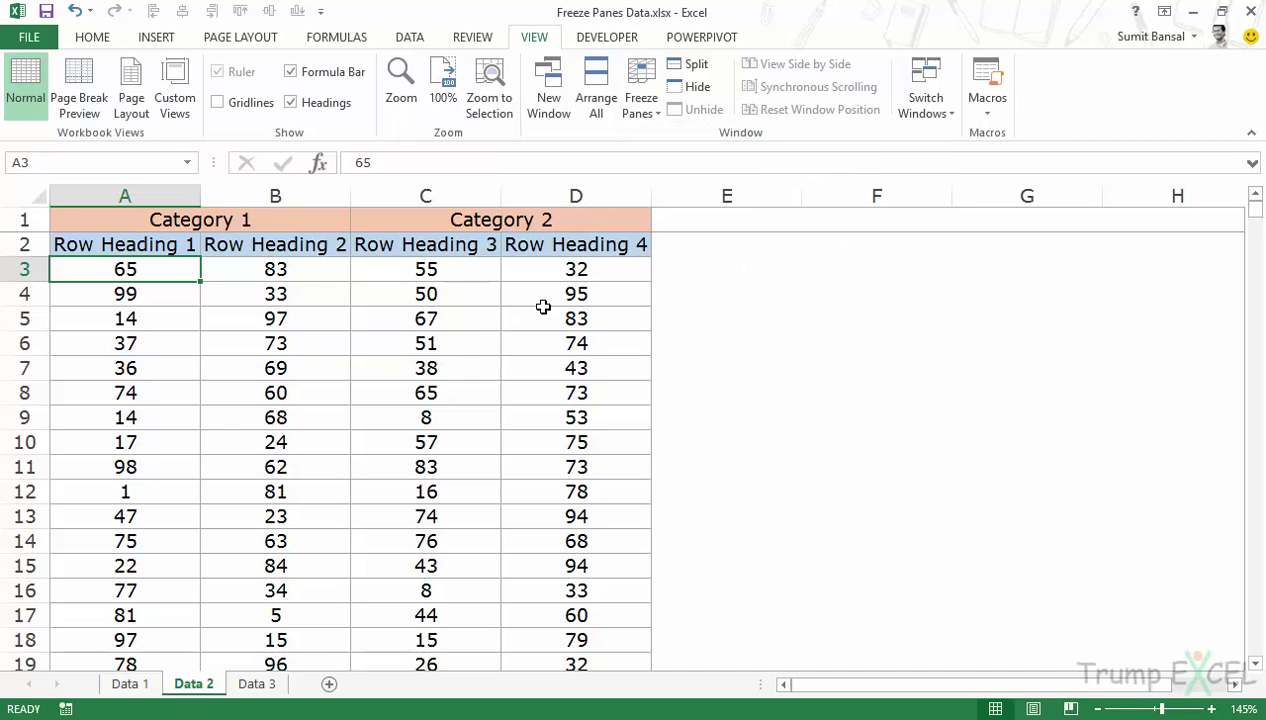
# Step: Scroll to test the frozen top row, then unfreeze the panes on Data 2
pyautogui.scroll(-7, 385, 371)
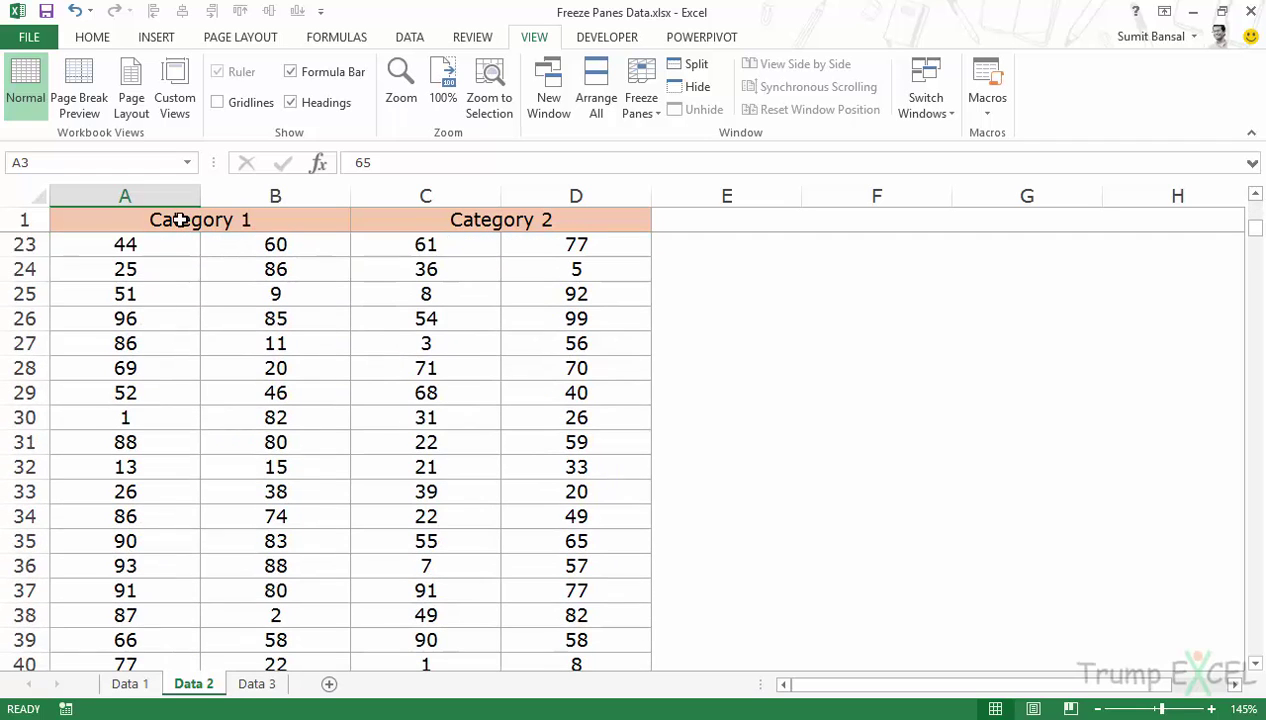
pyautogui.scroll(7, 354, 338)
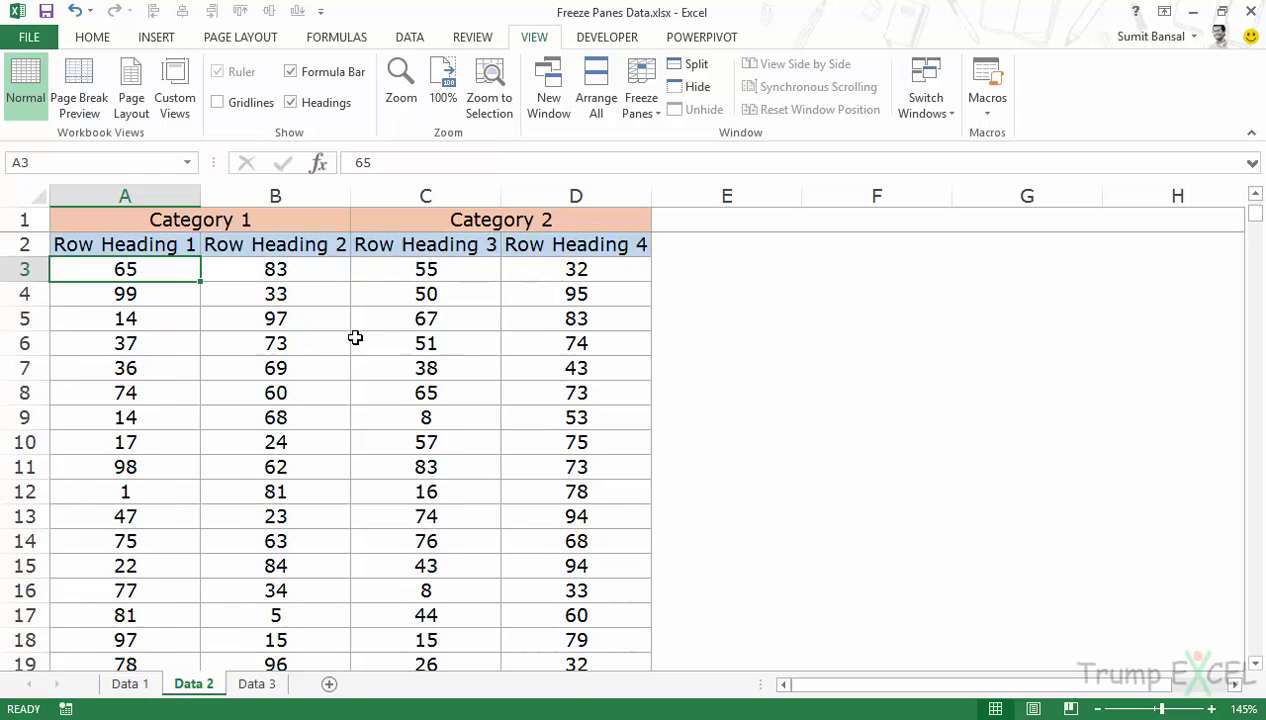
pyautogui.scroll(-2, 198, 266)
pyautogui.scroll(2, 189, 257)
pyautogui.click(635, 112)
pyautogui.click(699, 155)
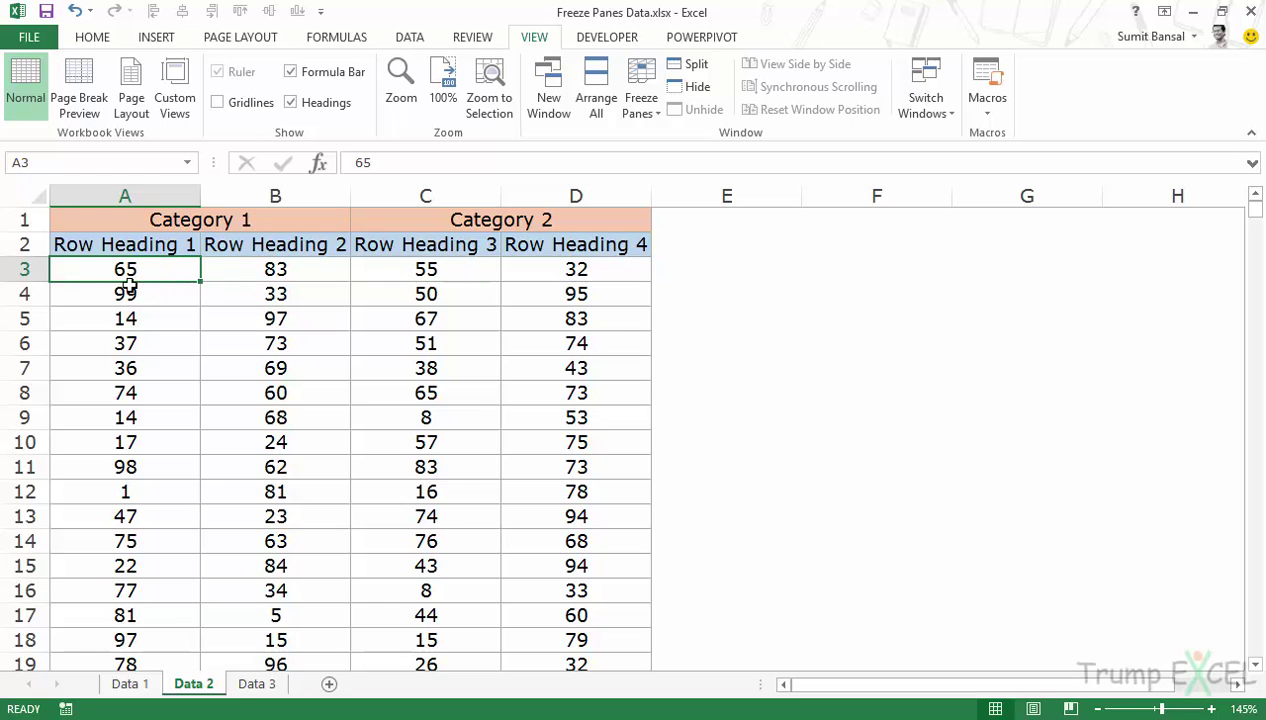
# Step: Freeze Data 2's two header rows at cell A3, test by scrolling, then go to Data 3
pyautogui.click(22, 269)
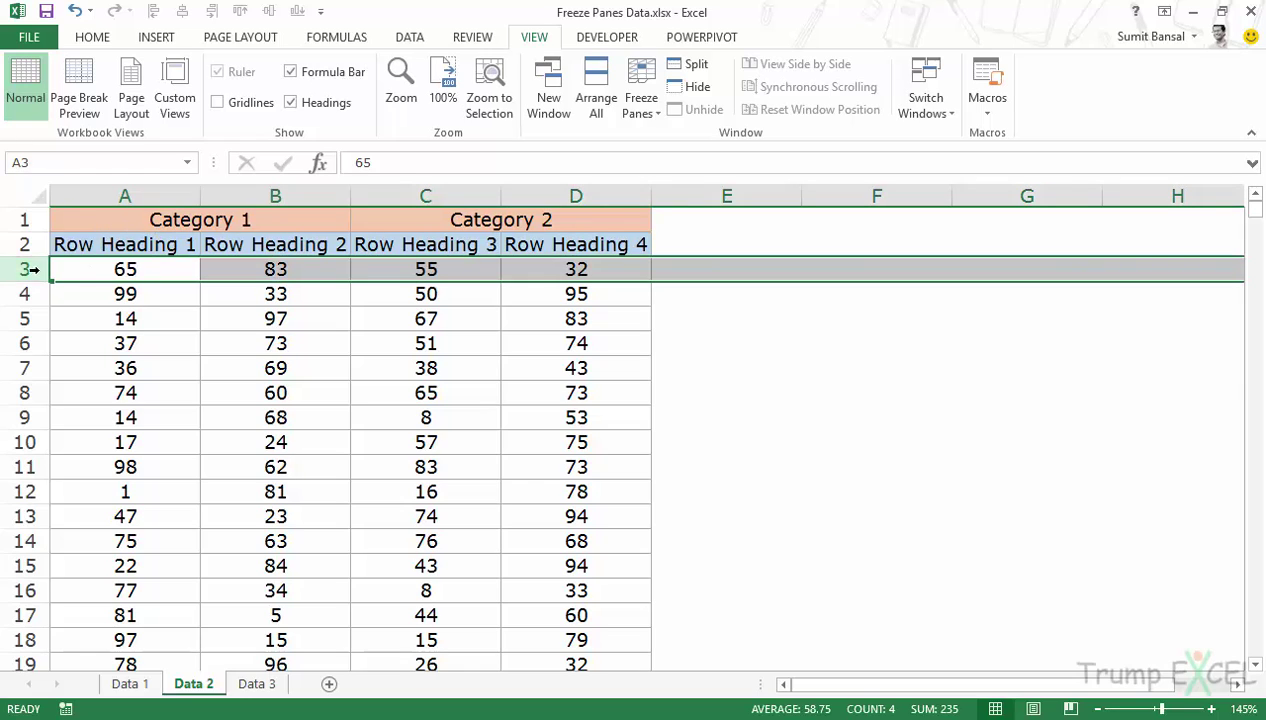
pyautogui.click(104, 270)
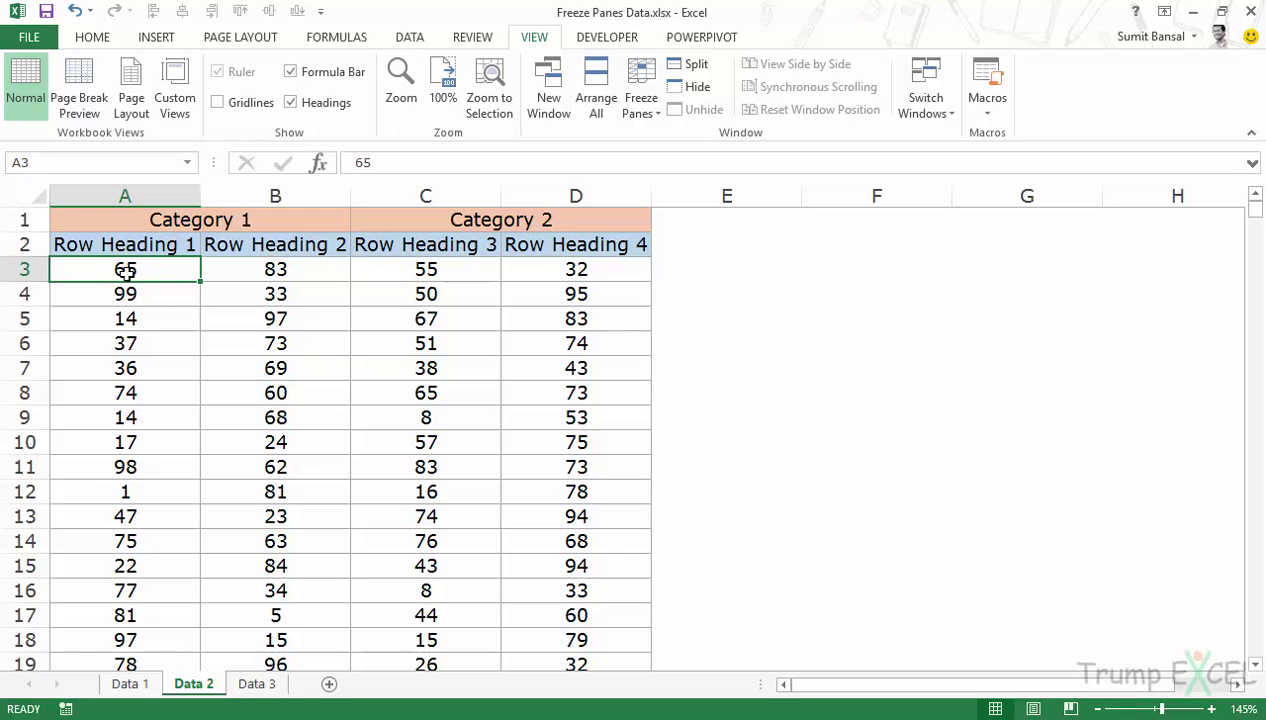
pyautogui.click(646, 118)
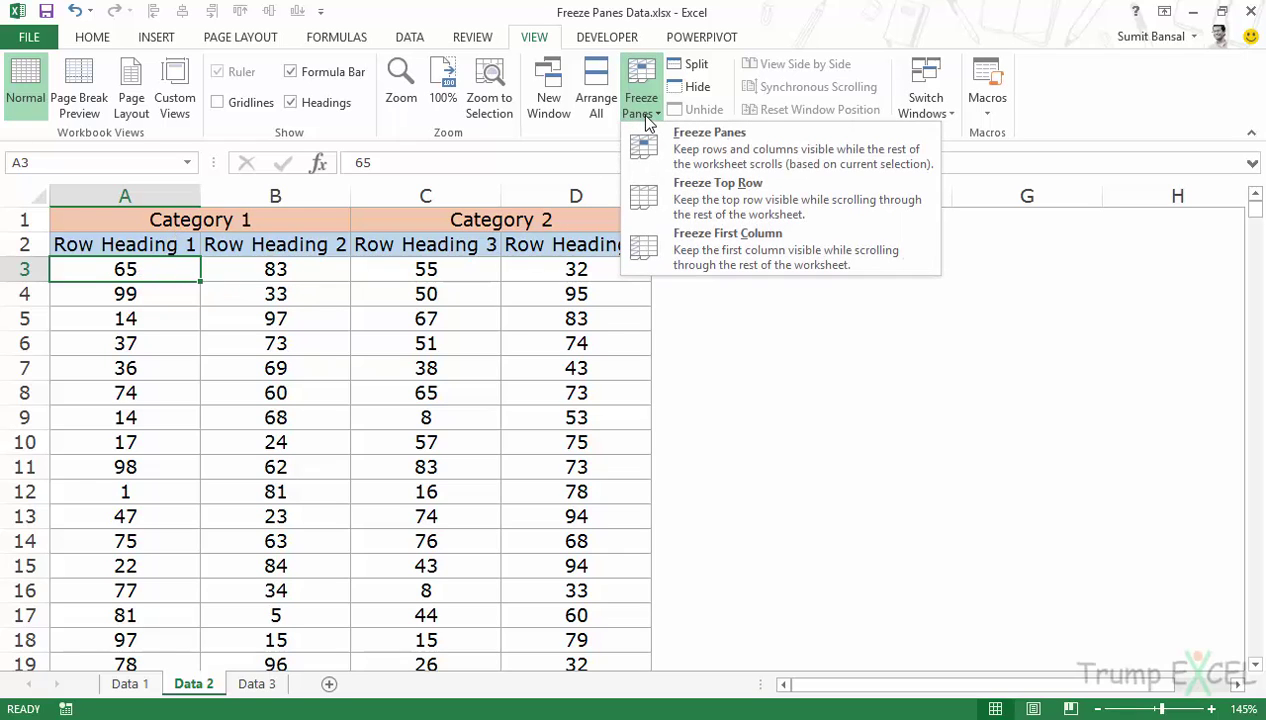
pyautogui.click(733, 153)
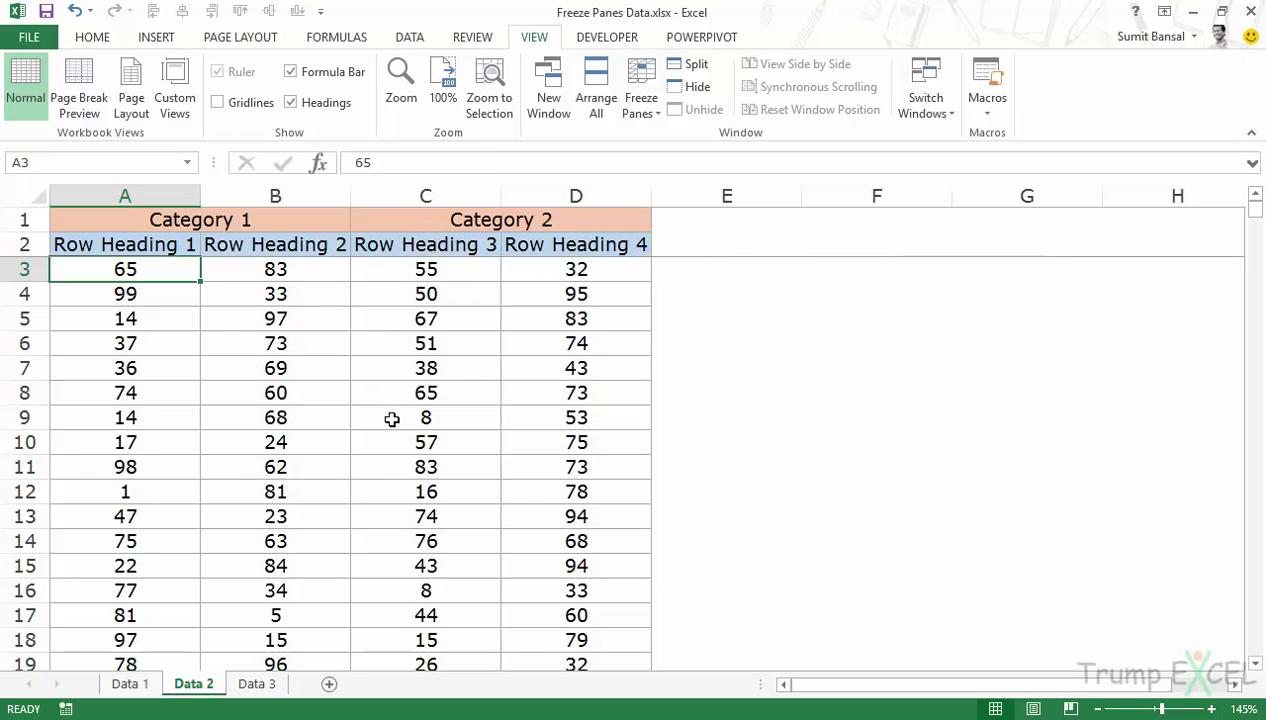
pyautogui.scroll(-6, 392, 419)
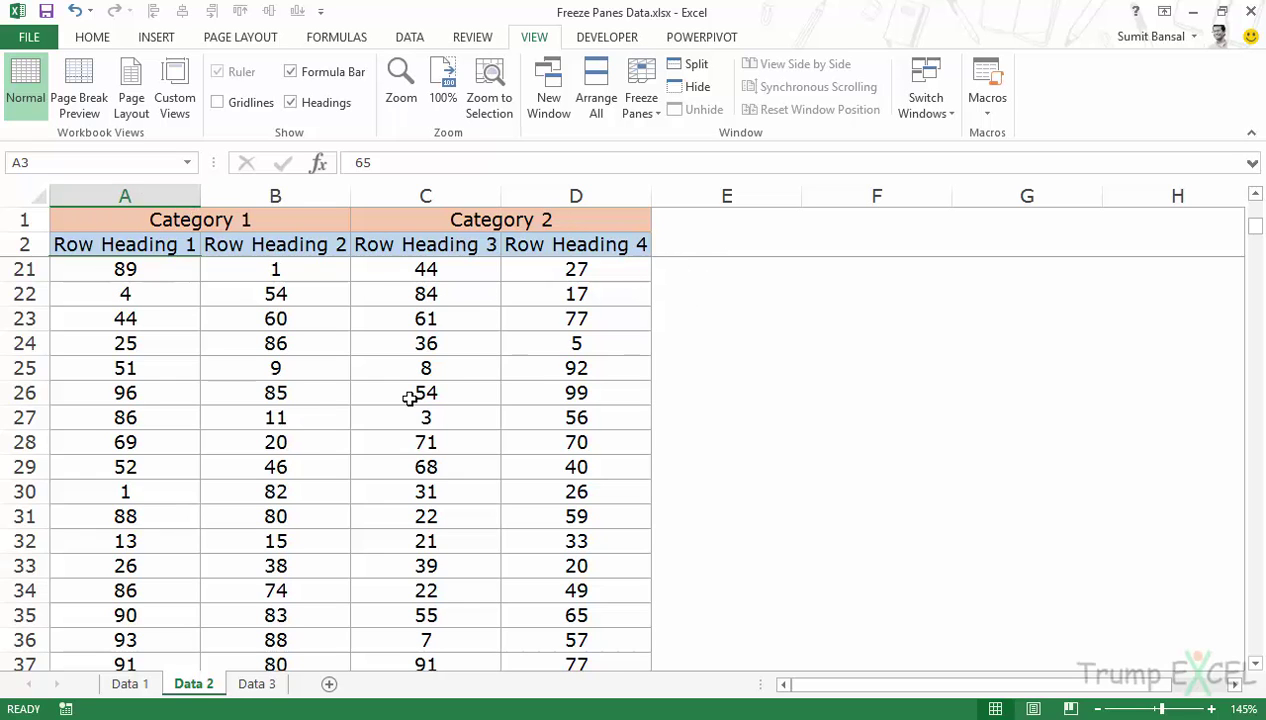
pyautogui.scroll(5, 405, 393)
pyautogui.click(256, 684)
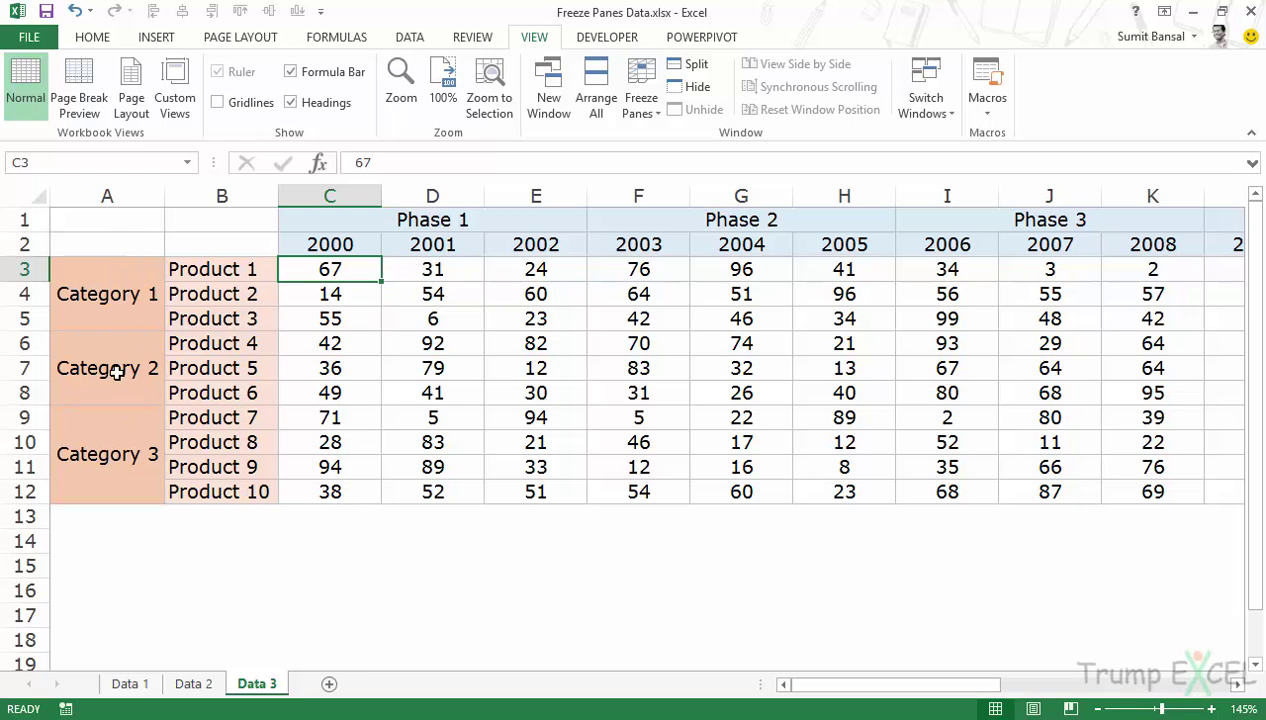
# Step: Freeze column A on Data 3 and scroll right and left to check the Category labels stay put
pyautogui.moveTo(105, 293); pyautogui.dragTo(108, 430)
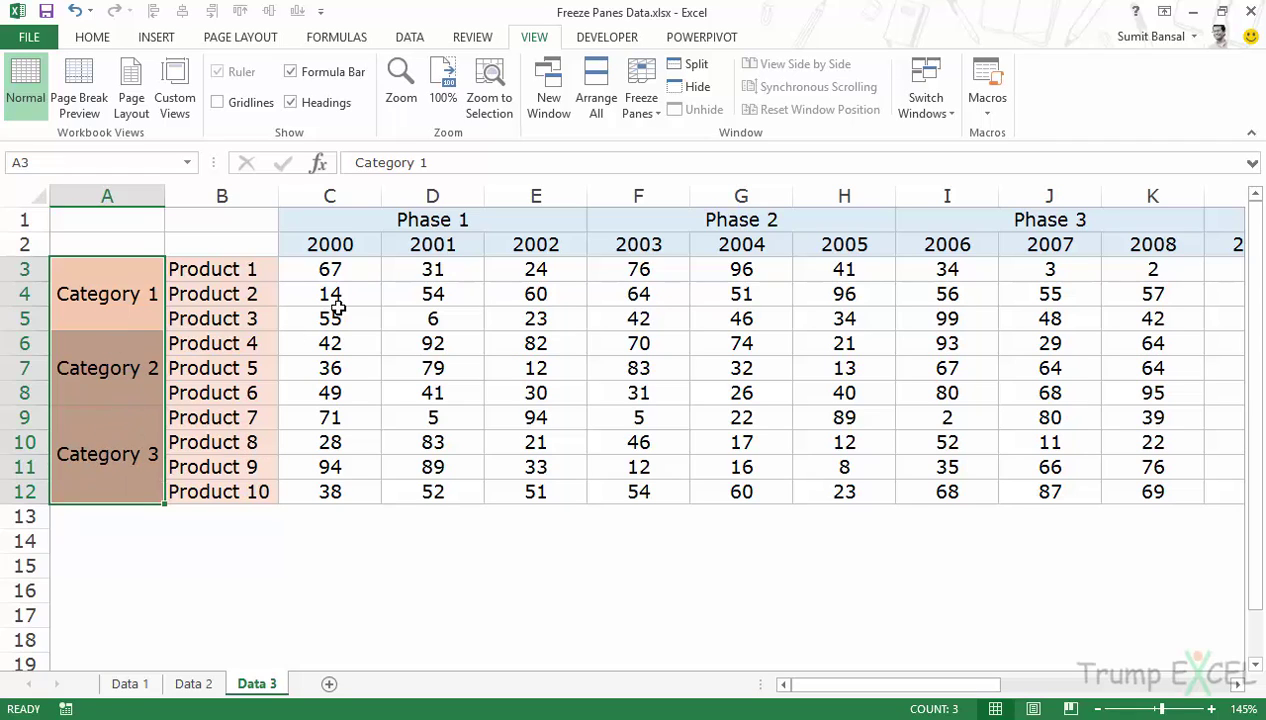
pyautogui.click(634, 111)
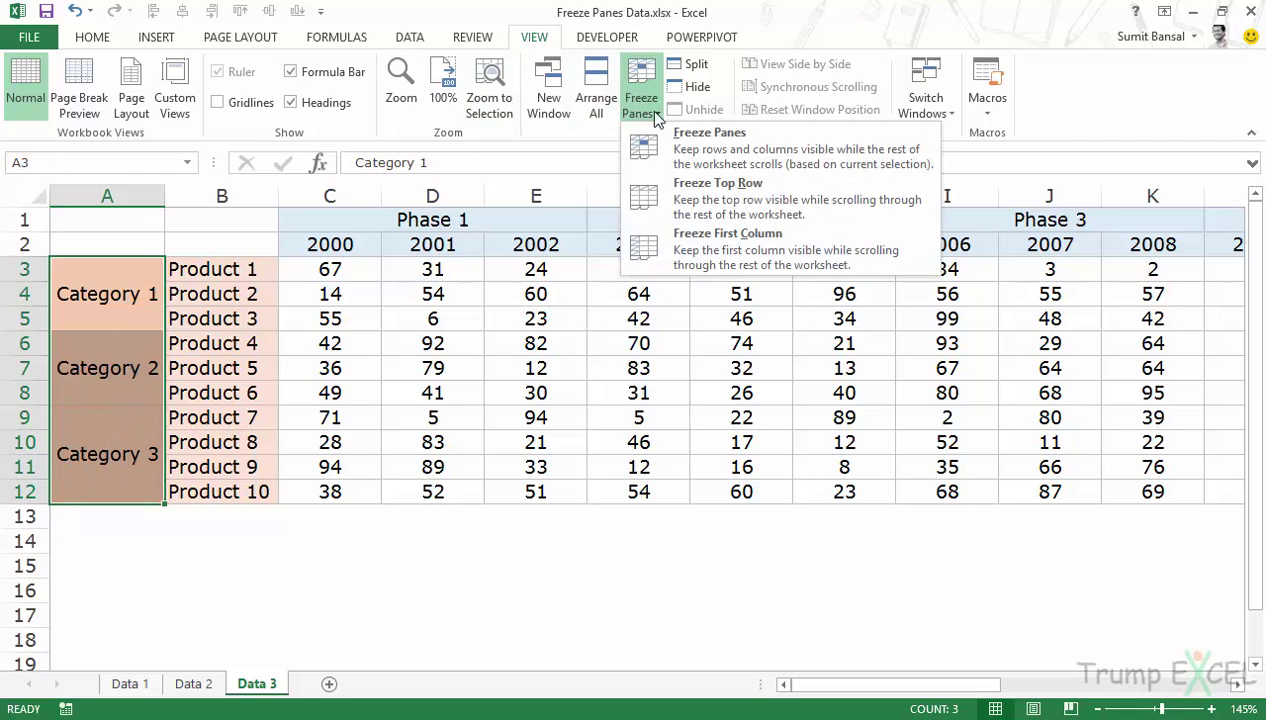
pyautogui.click(735, 258)
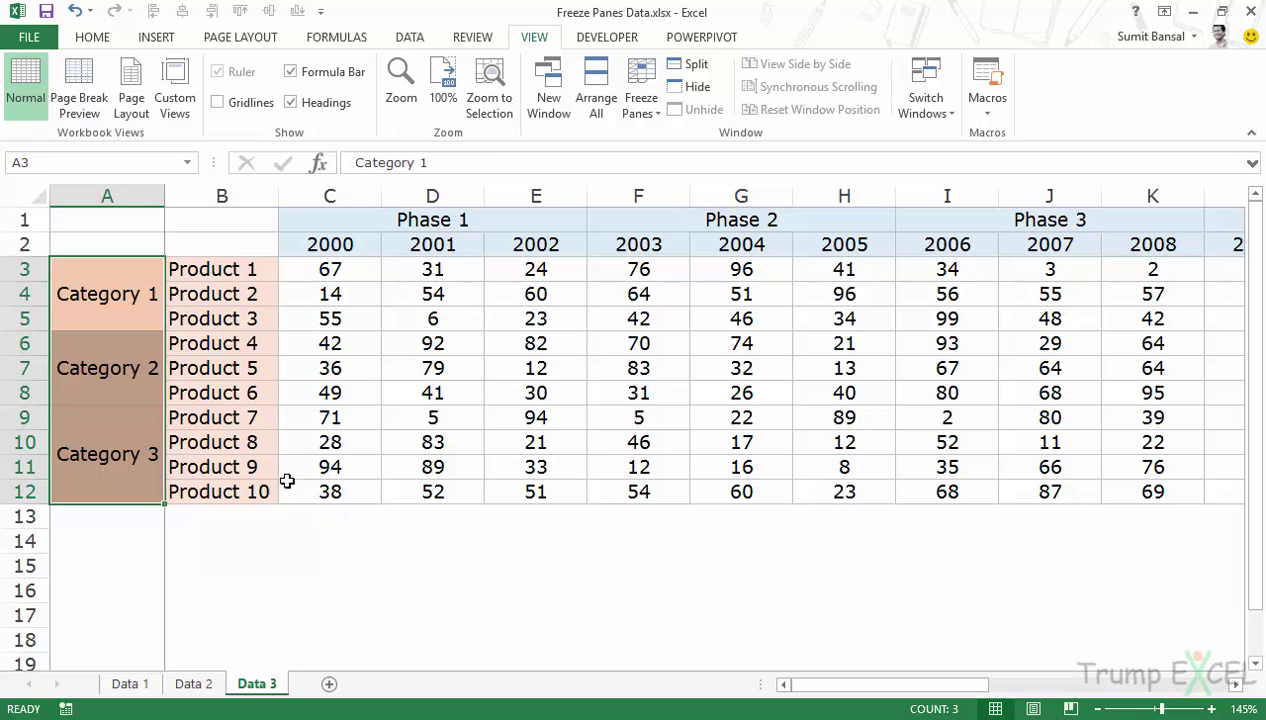
pyautogui.moveTo(855, 685); pyautogui.dragTo(1100, 685)
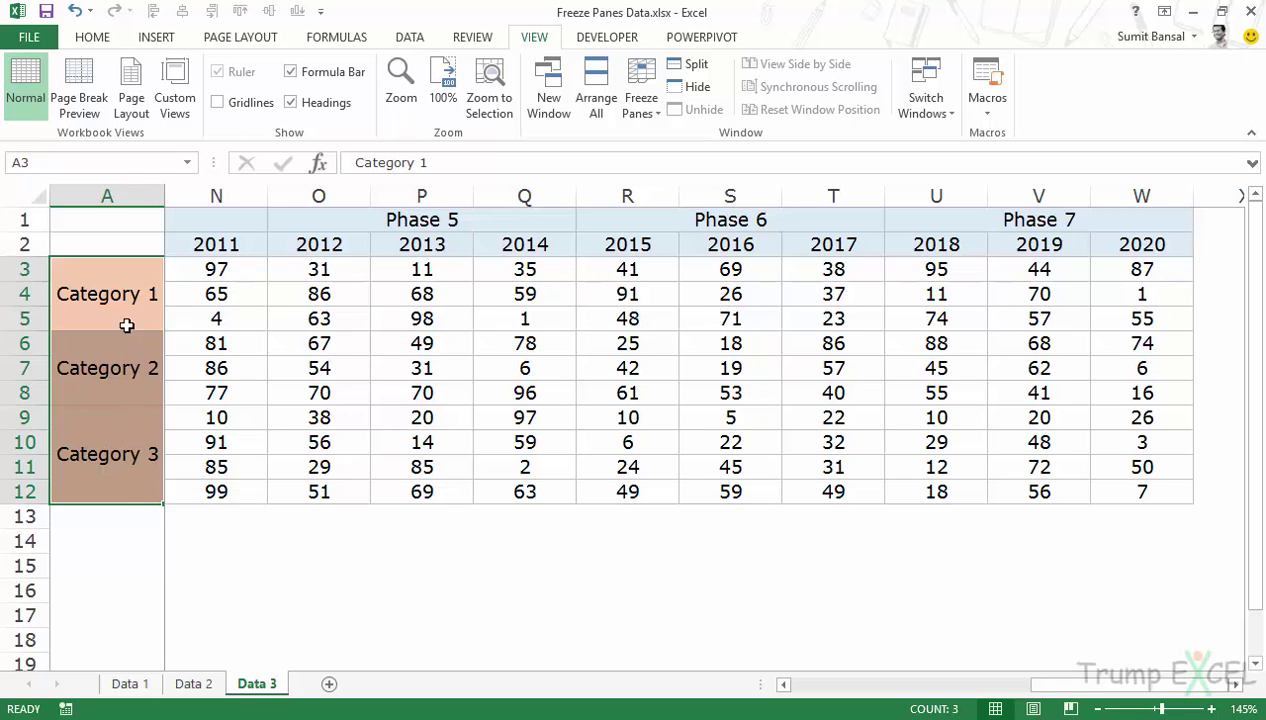
pyautogui.moveTo(1040, 685); pyautogui.dragTo(629, 648)
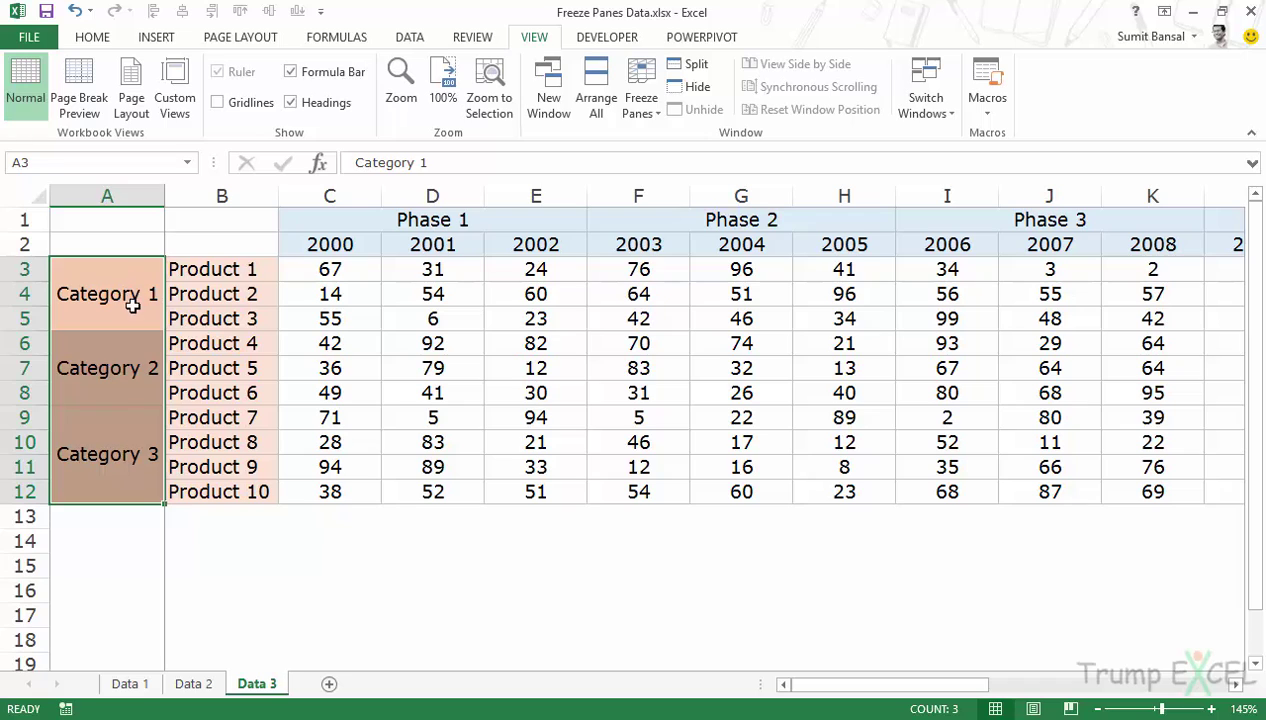
pyautogui.moveTo(204, 269); pyautogui.dragTo(200, 318)
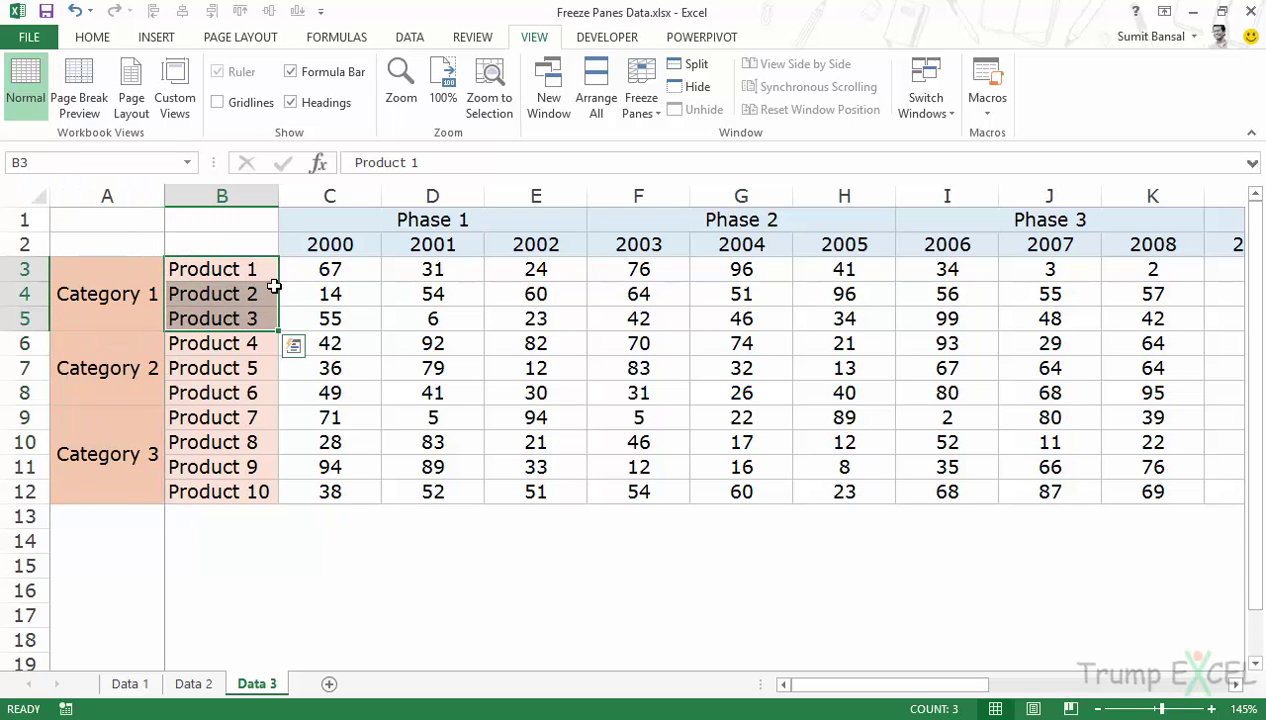
# Step: Replace the column A freeze with a freeze at cell C1, locking columns A and B
pyautogui.click(641, 100)
pyautogui.click(700, 146)
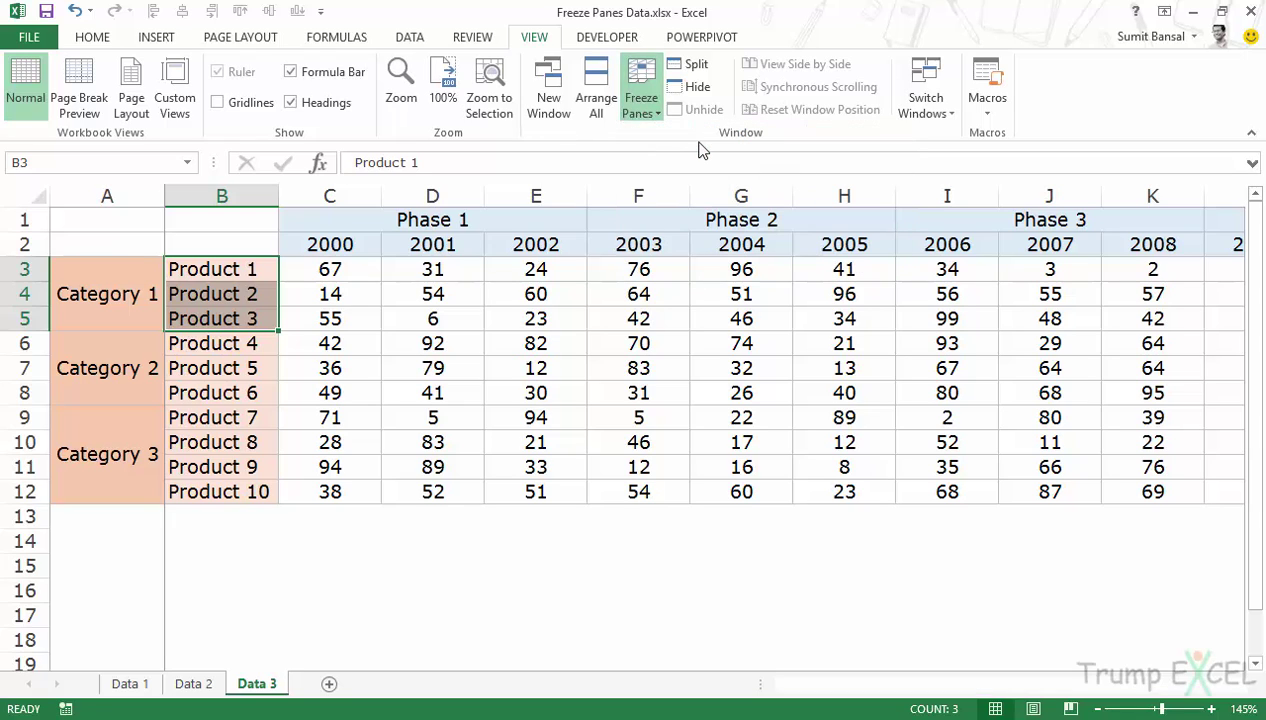
pyautogui.click(330, 196)
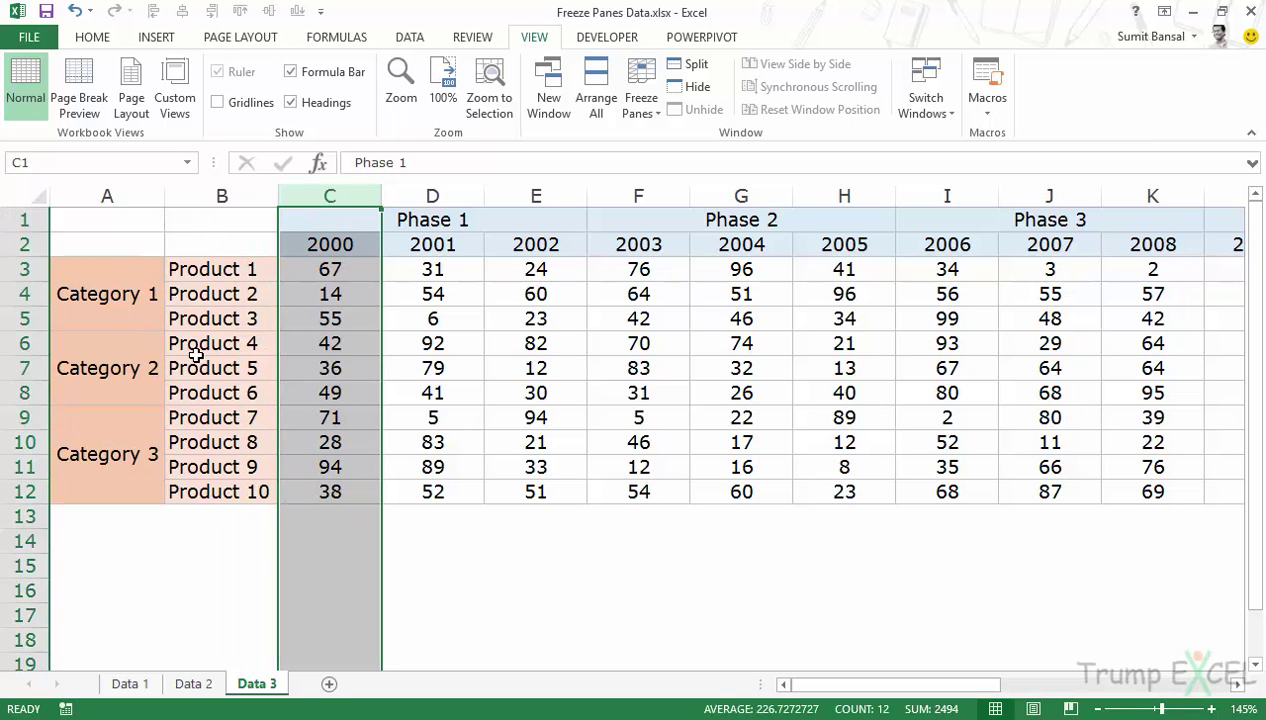
pyautogui.click(346, 218)
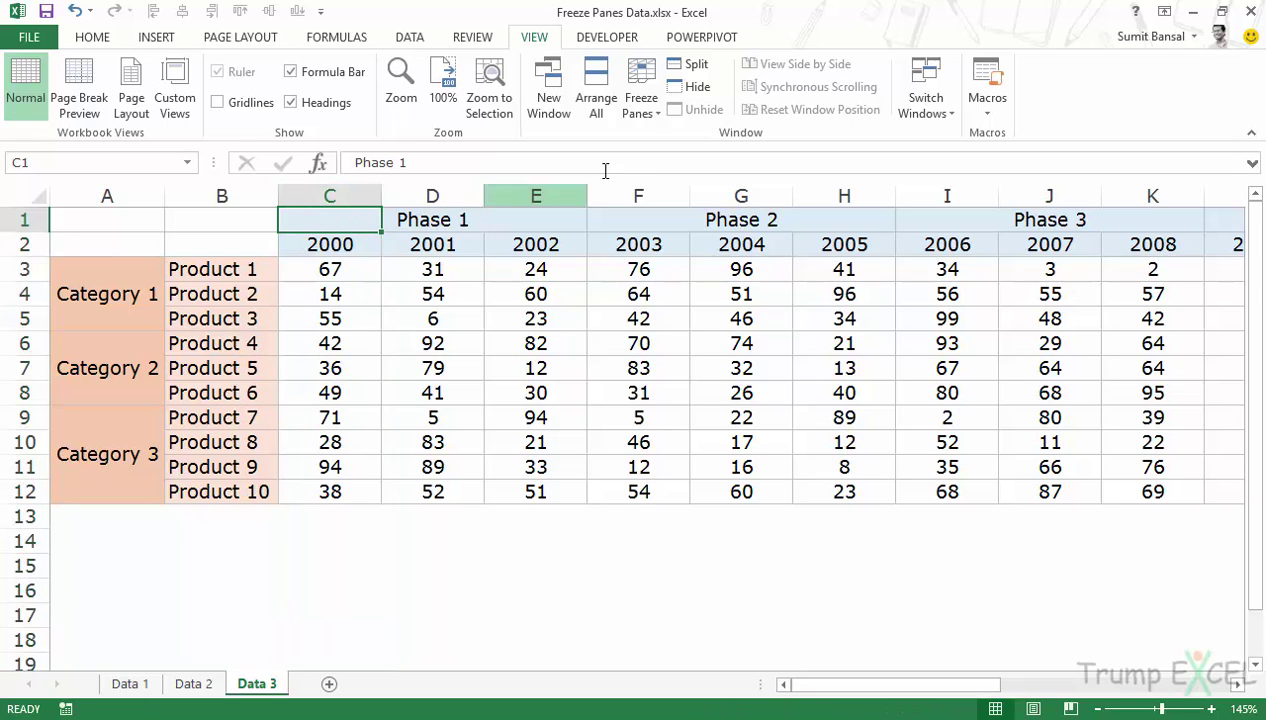
pyautogui.click(648, 112)
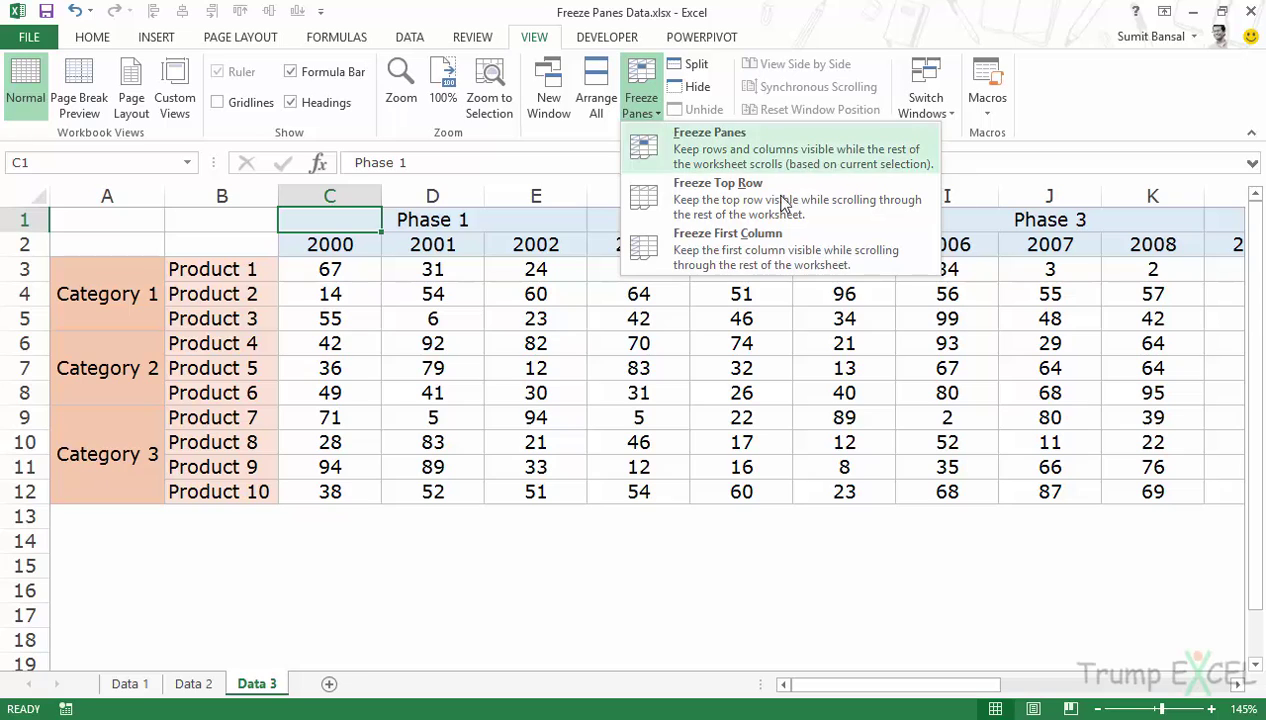
pyautogui.click(753, 152)
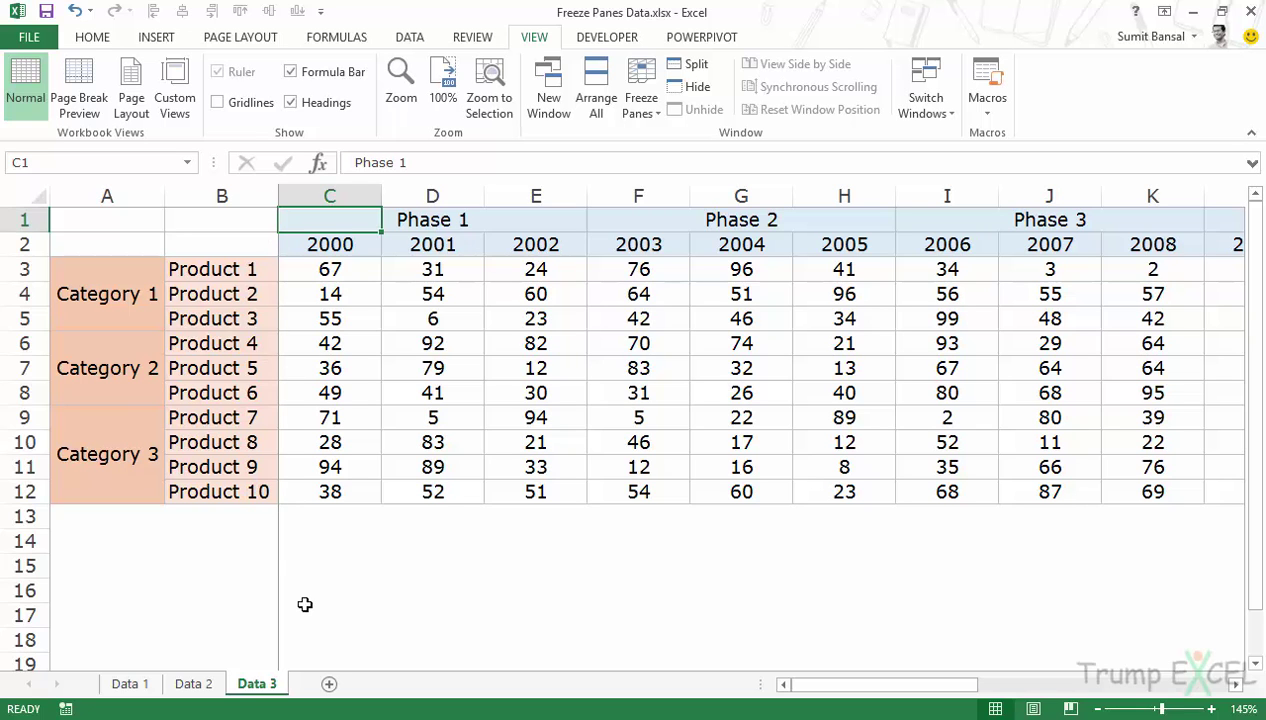
pyautogui.moveTo(840, 683); pyautogui.dragTo(965, 686)
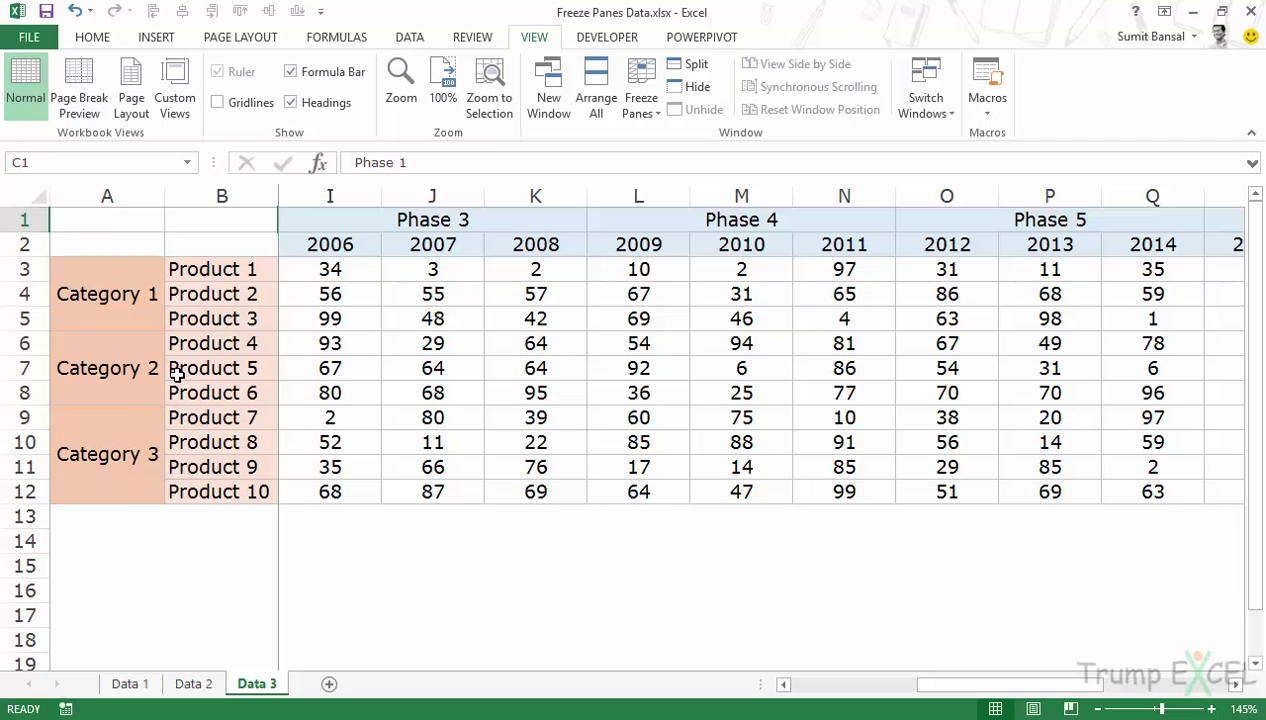
pyautogui.moveTo(995, 692); pyautogui.dragTo(838, 692)
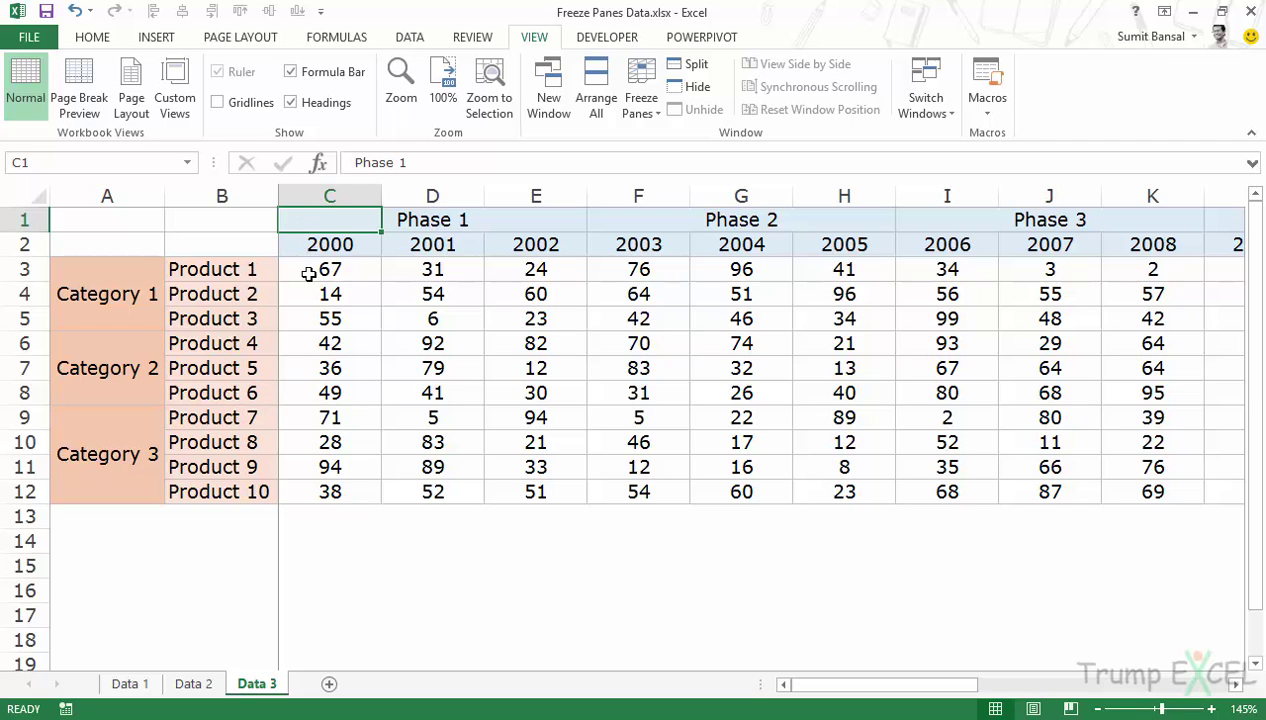
# Step: Unfreeze columns A and B on Data 3 and select cell C3
pyautogui.click(641, 103)
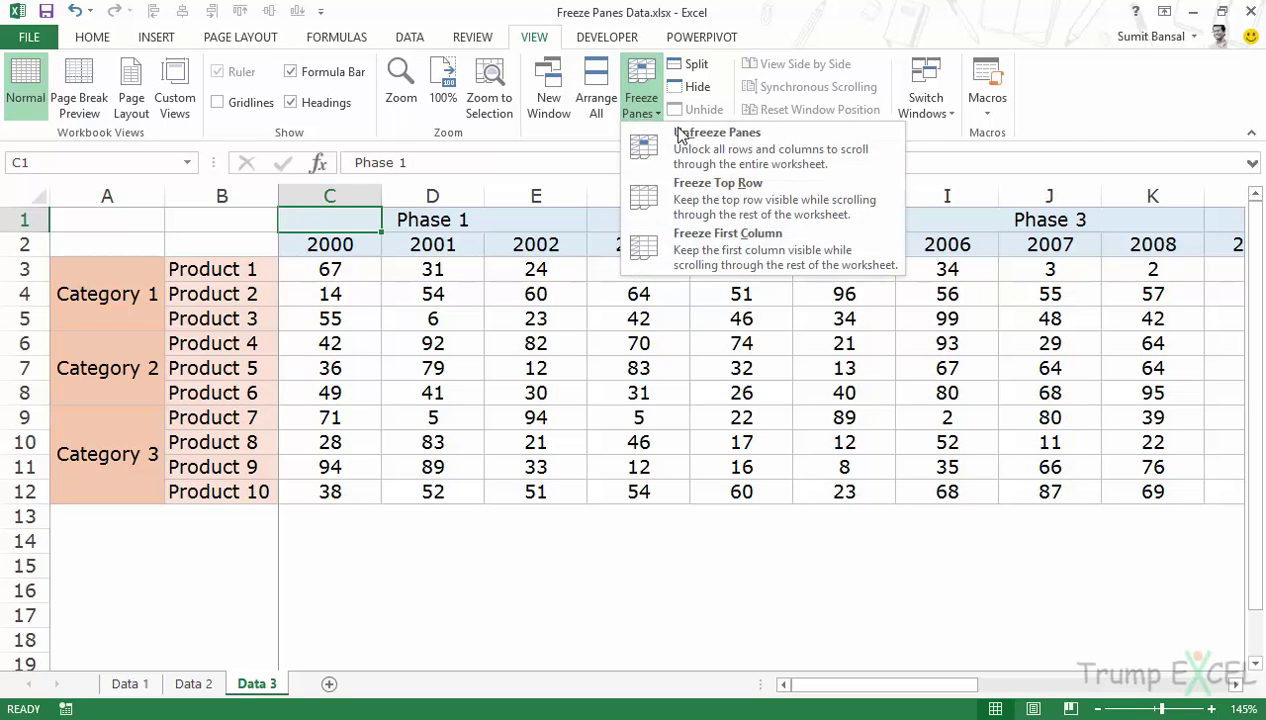
pyautogui.click(700, 136)
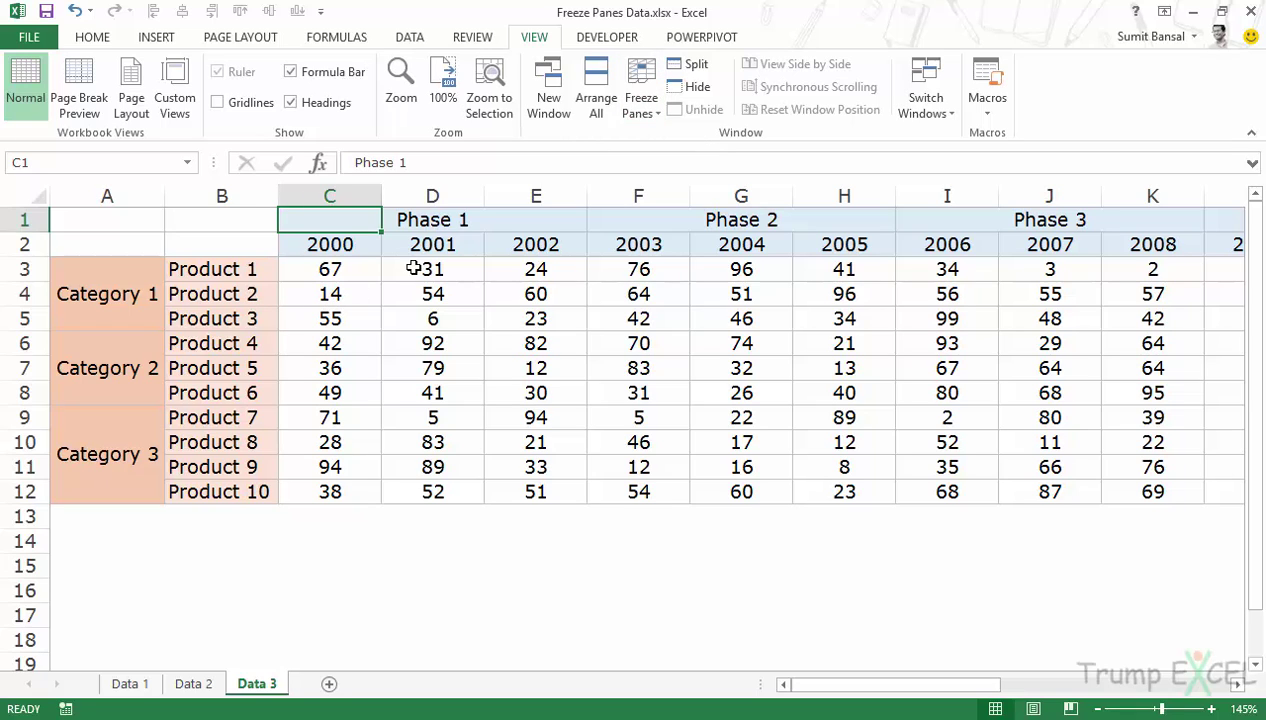
pyautogui.click(330, 268)
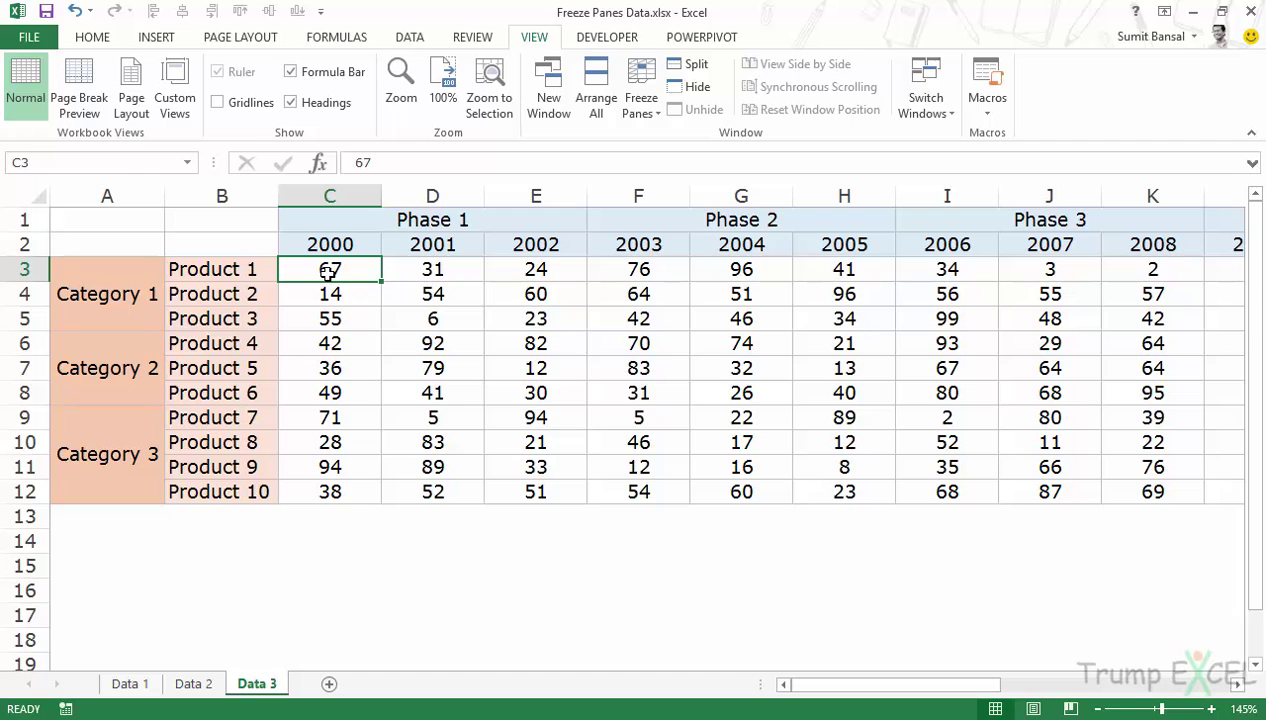
# Step: Freeze panes at C3 to lock rows 1–2 and columns A–B, then scroll both ways to test
pyautogui.click(644, 113)
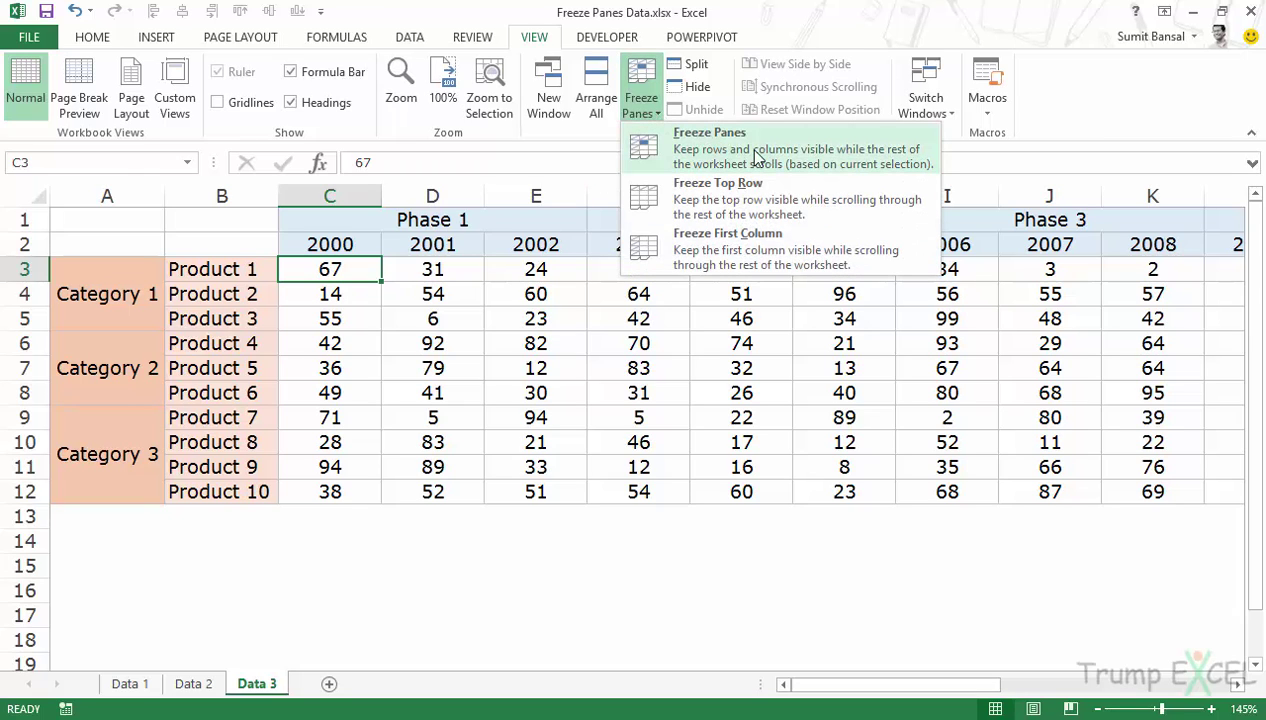
pyautogui.click(755, 155)
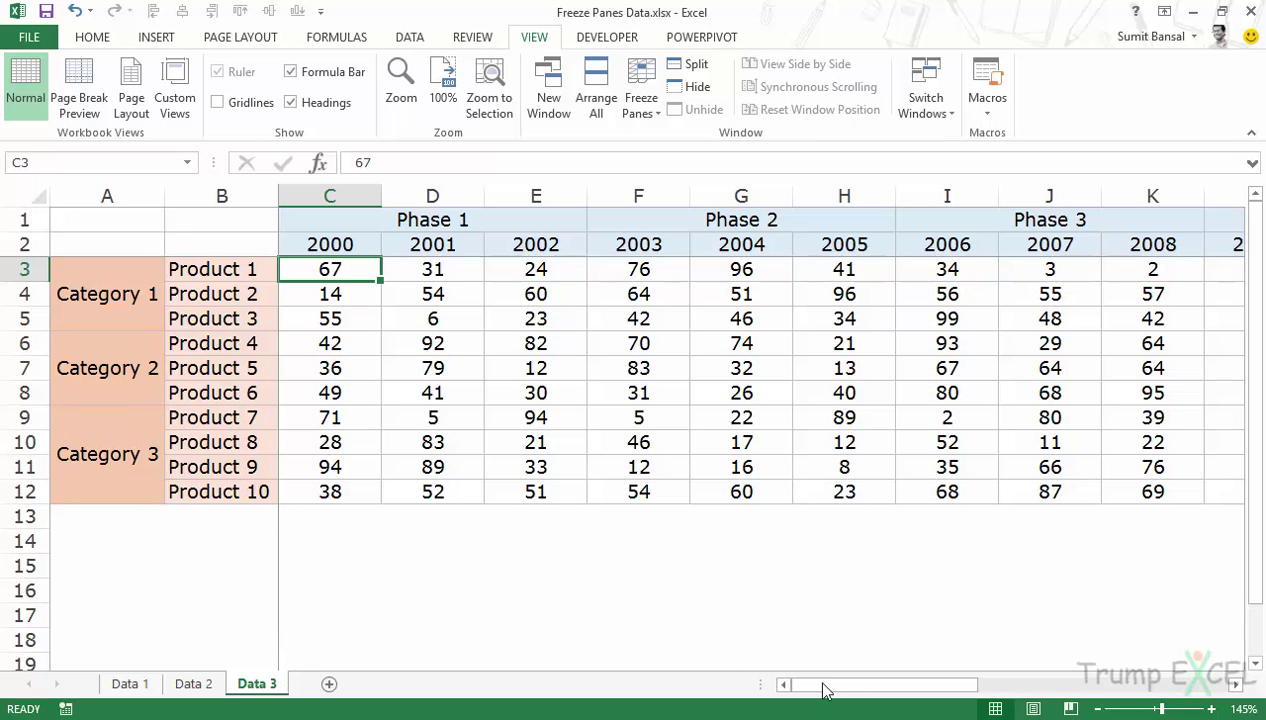
pyautogui.moveTo(1236, 685); pyautogui.dragTo(1236, 685)
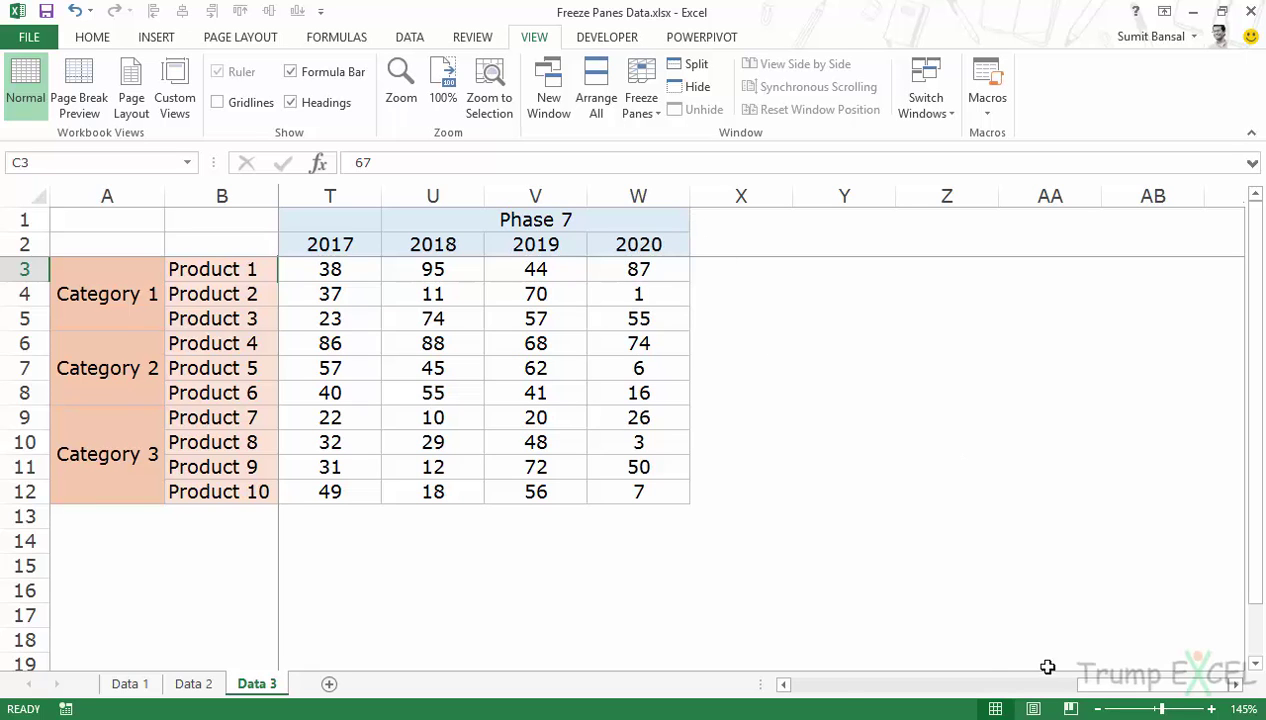
pyautogui.moveTo(1079, 689); pyautogui.dragTo(790, 689)
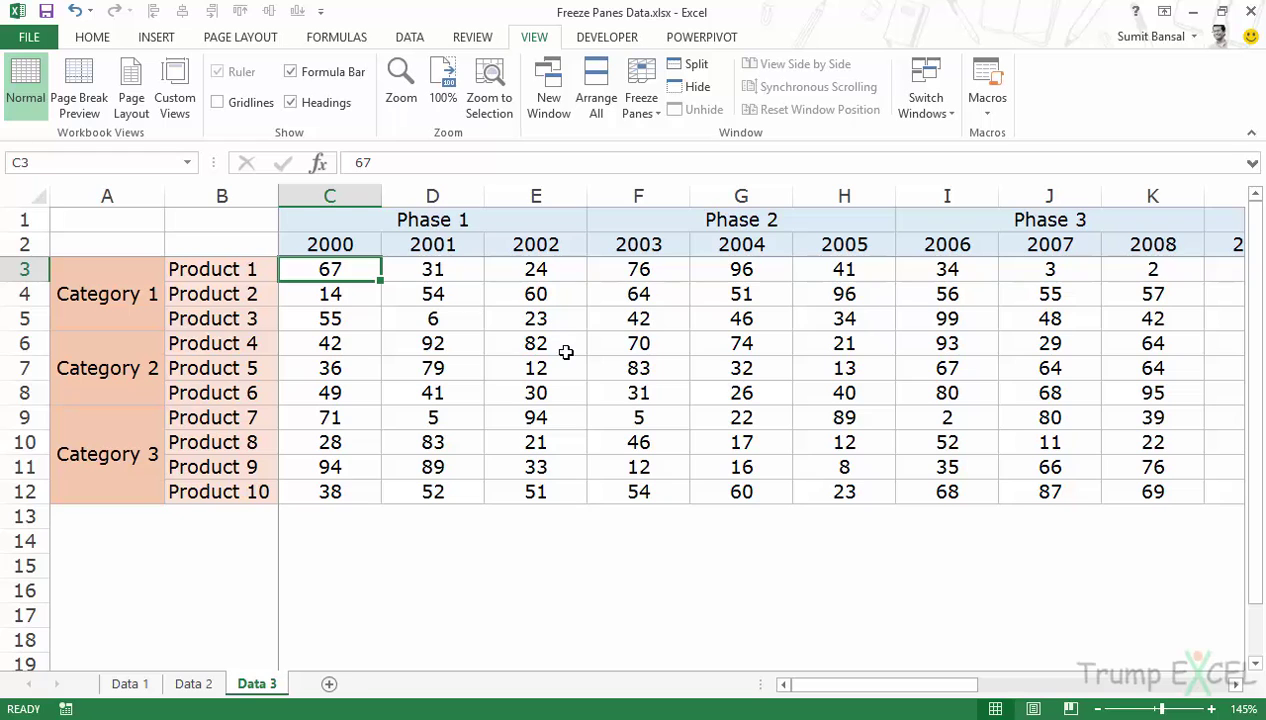
pyautogui.scroll(-10, 494, 398)
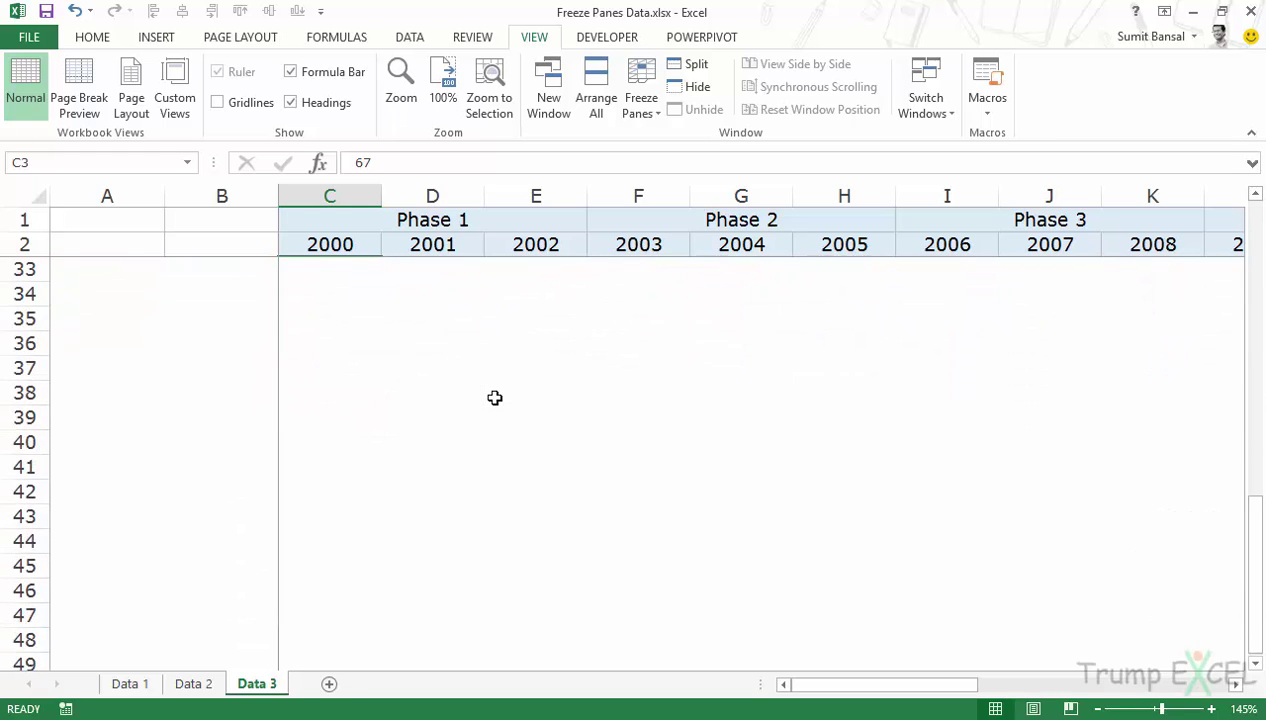
pyautogui.scroll(-3, 494, 398)
pyautogui.scroll(13, 494, 398)
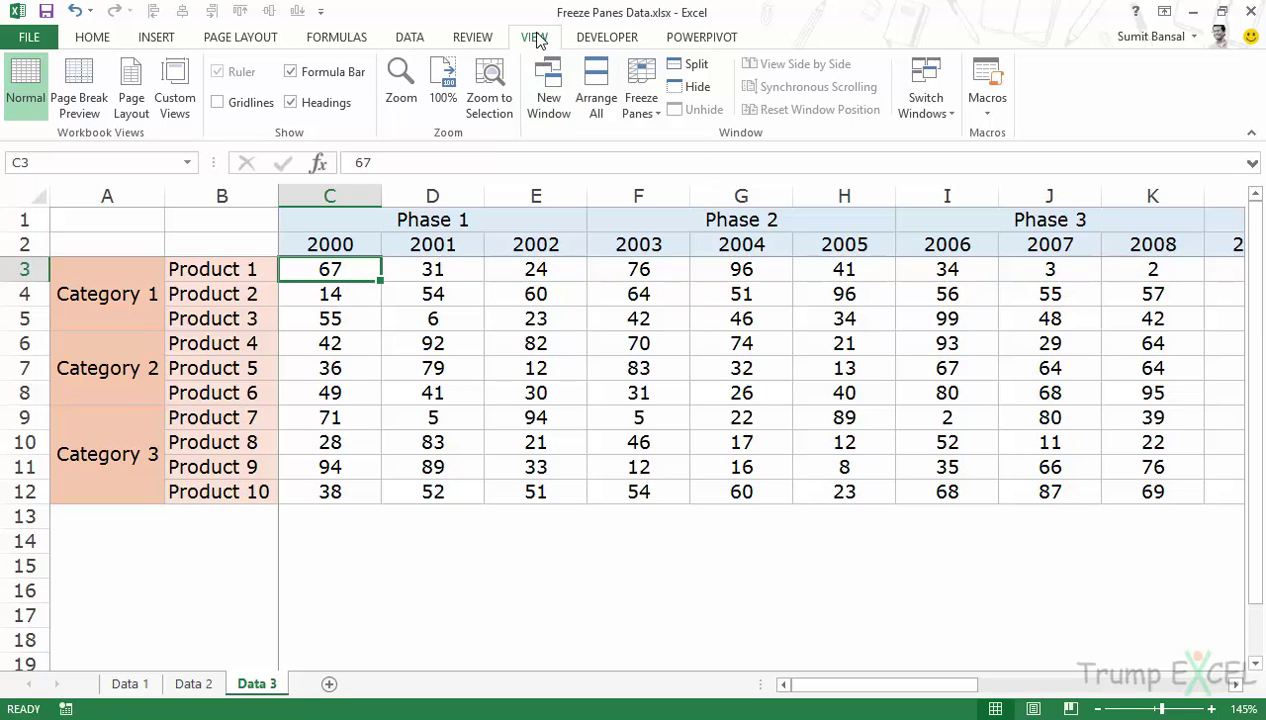
pyautogui.click(642, 102)
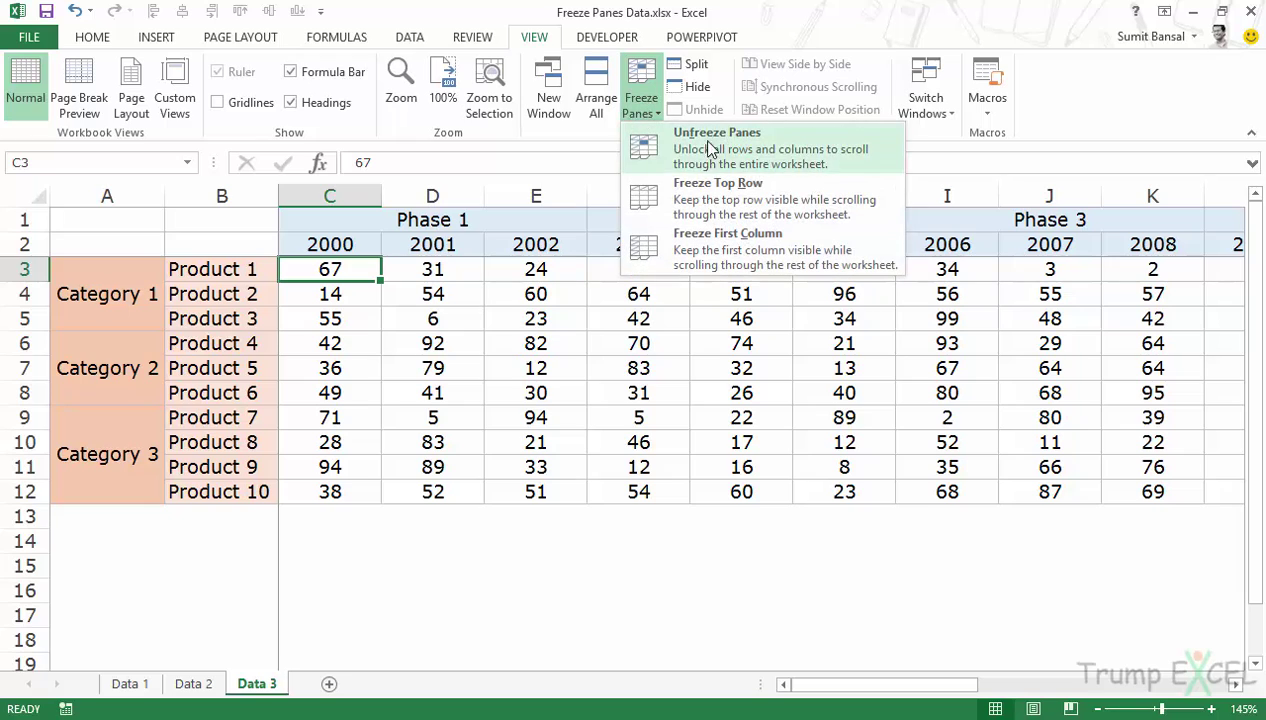